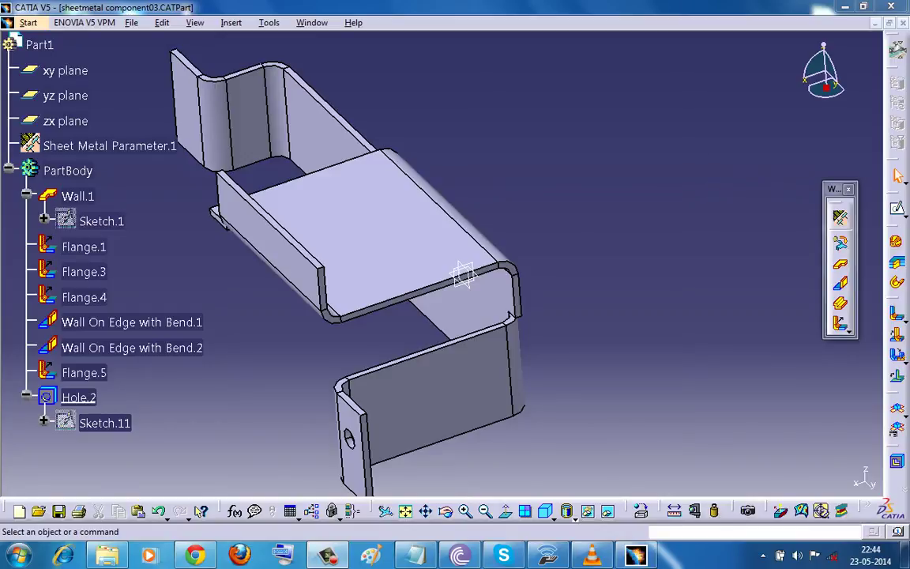
Step: Examine the available stamping operations, from Surface Stamp and Bead to Dowel and User Stamp
{"action": "left_click", "coordinate": [269, 23]}
{"action": "mouse_move", "coordinate": [195, 23]}
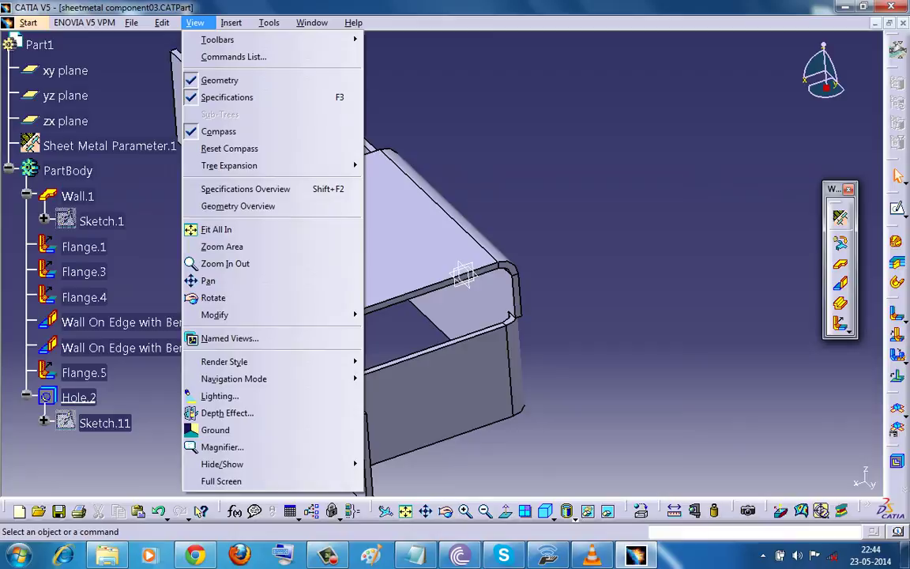
{"action": "key", "text": "Left"}
{"action": "key", "text": "Right"}
{"action": "key", "text": "Right"}
{"action": "key", "text": "Down"}
{"action": "key", "text": "Down"}
{"action": "key", "text": "Down"}
{"action": "key", "text": "Down"}
{"action": "key", "text": "Down"}
{"action": "key", "text": "Down"}
{"action": "key", "text": "Down"}
{"action": "key", "text": "Down"}
{"action": "key", "text": "Down"}
{"action": "key", "text": "Down"}
{"action": "key", "text": "Down"}
{"action": "key", "text": "Down"}
{"action": "key", "text": "Down"}
{"action": "key", "text": "Down"}
{"action": "key", "text": "Down"}
{"action": "key", "text": "Down"}
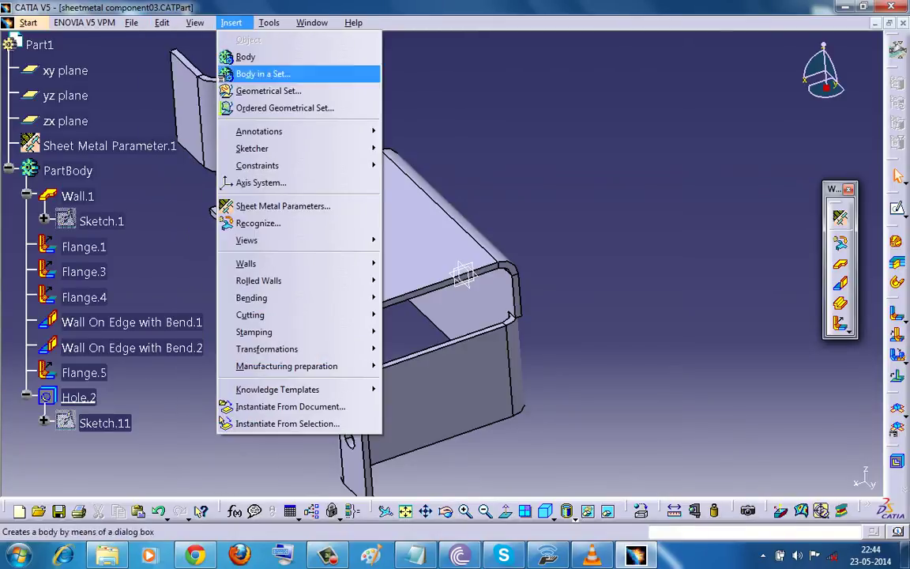
{"action": "key", "text": "Right"}
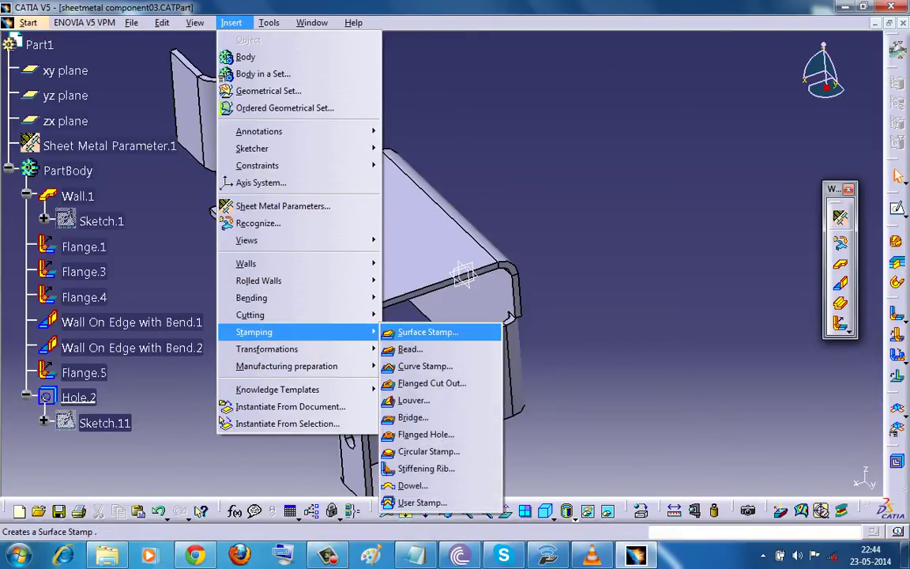
{"action": "key", "text": "Down"}
{"action": "key", "text": "Down"}
{"action": "key", "text": "Up"}
{"action": "key", "text": "Down"}
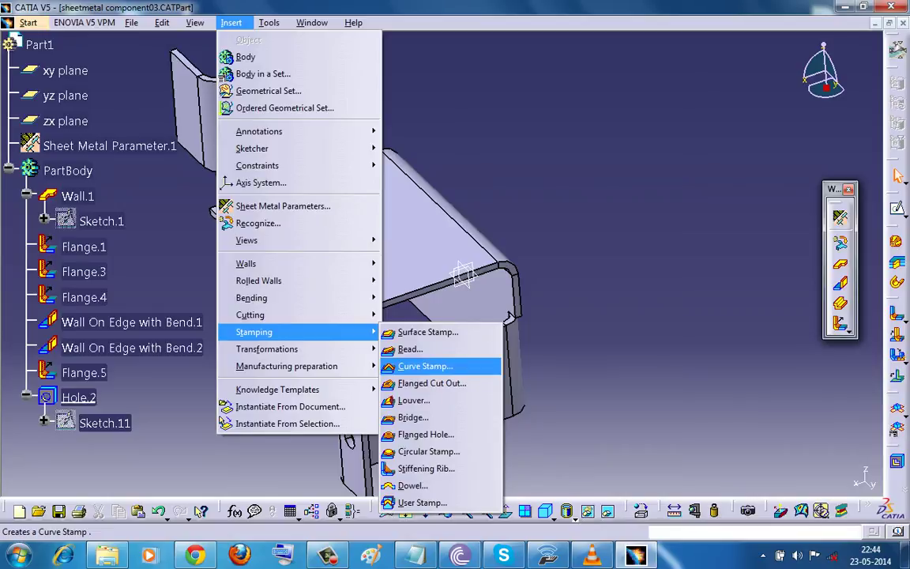
{"action": "key", "text": "Down"}
{"action": "key", "text": "Down"}
{"action": "key", "text": "Down"}
{"action": "key", "text": "Down"}
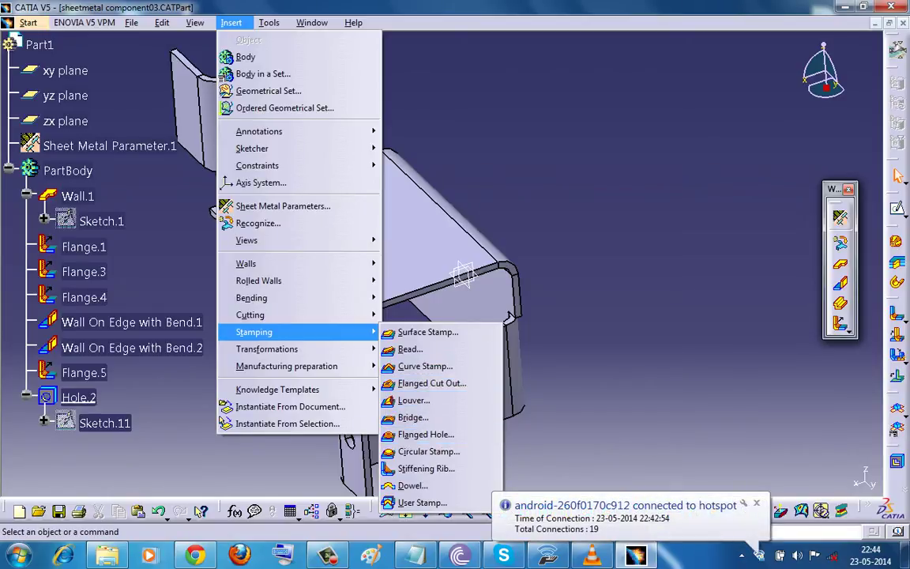
{"action": "key", "text": "Escape"}
{"action": "key", "text": "Escape"}
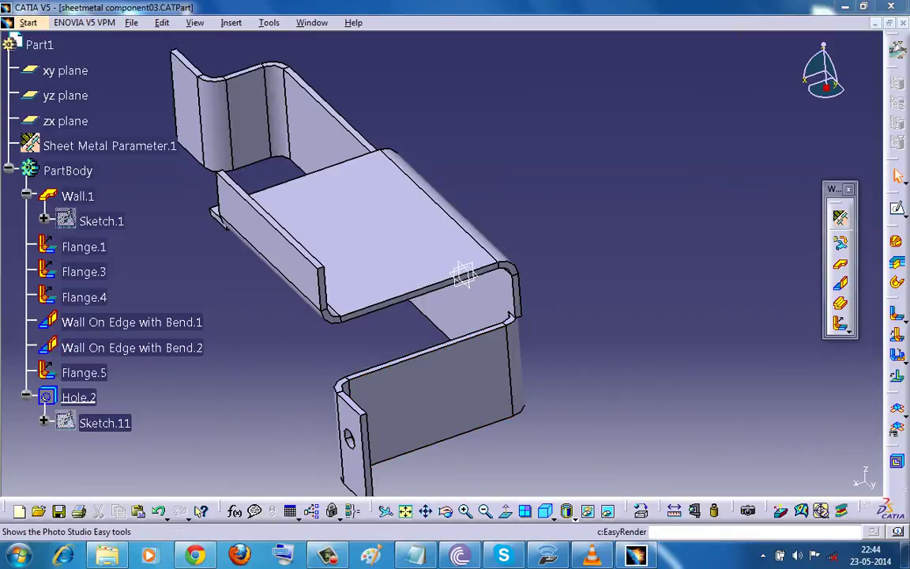
{"action": "key", "text": "alt+t"}
{"action": "key", "text": "Left"}
{"action": "key", "text": "Down"}
{"action": "key", "text": "Down"}
{"action": "key", "text": "Down"}
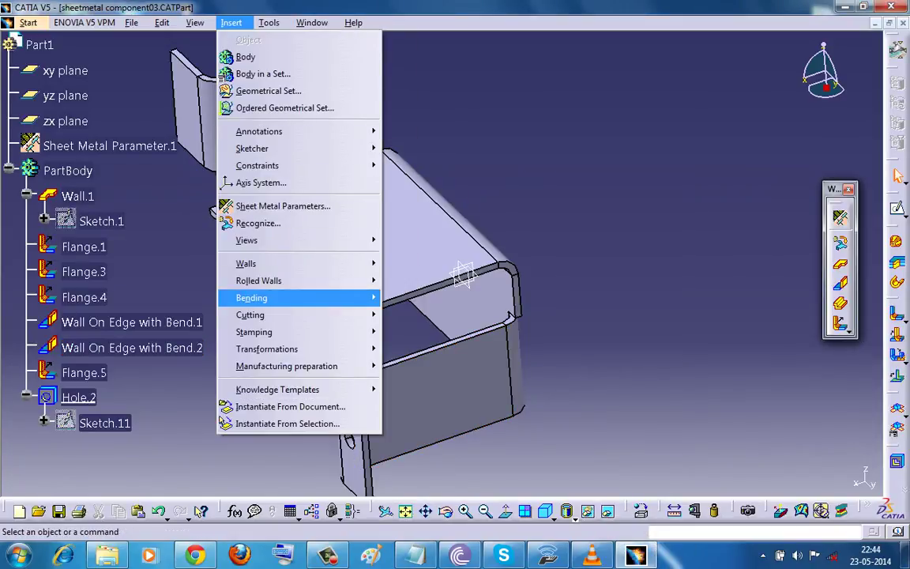
{"action": "key", "text": "Escape"}
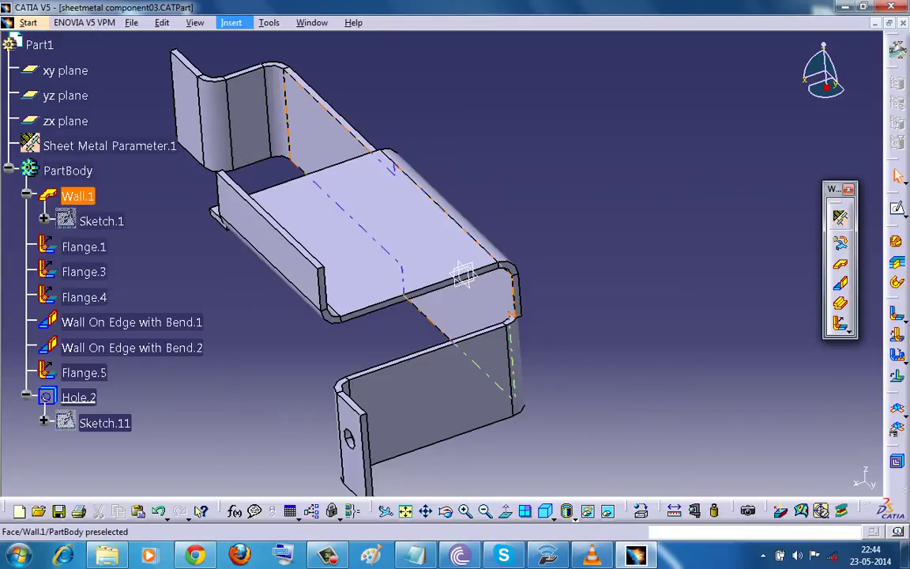
Step: Start a Surface Stamp and open a new profile sketch on the large flat face of Flange.3
{"action": "left_click", "coordinate": [232, 23]}
{"action": "key", "text": "Down"}
{"action": "key", "text": "Down"}
{"action": "key", "text": "Right"}
{"action": "key", "text": "Down"}
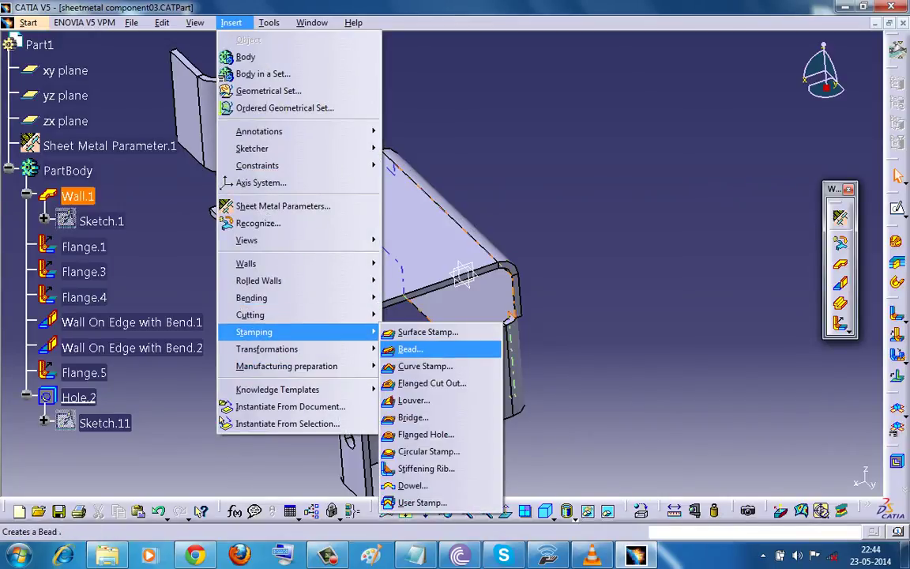
{"action": "key", "text": "Up"}
{"action": "key", "text": "Return"}
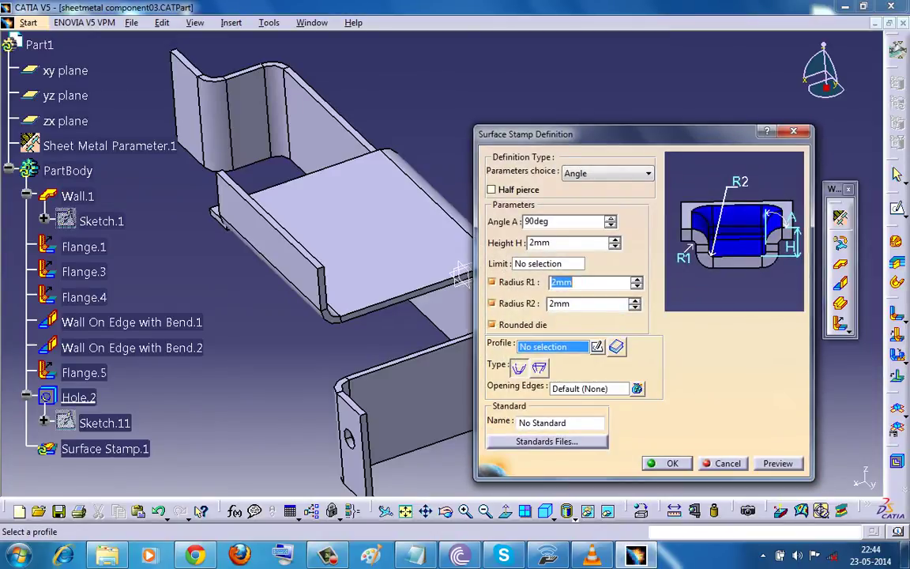
{"action": "middle_click_drag", "start_coordinate": [380, 253], "coordinate": [340, 202]}
{"action": "left_click", "coordinate": [340, 268]}
{"action": "scroll", "coordinate": [339, 202], "scroll_direction": "down", "scroll_amount": 1}
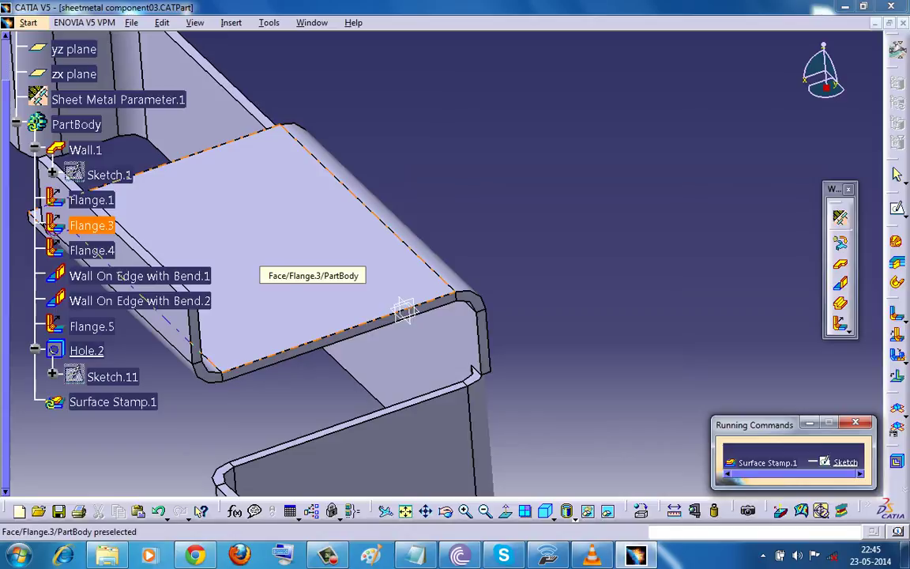
{"action": "left_click", "coordinate": [405, 311]}
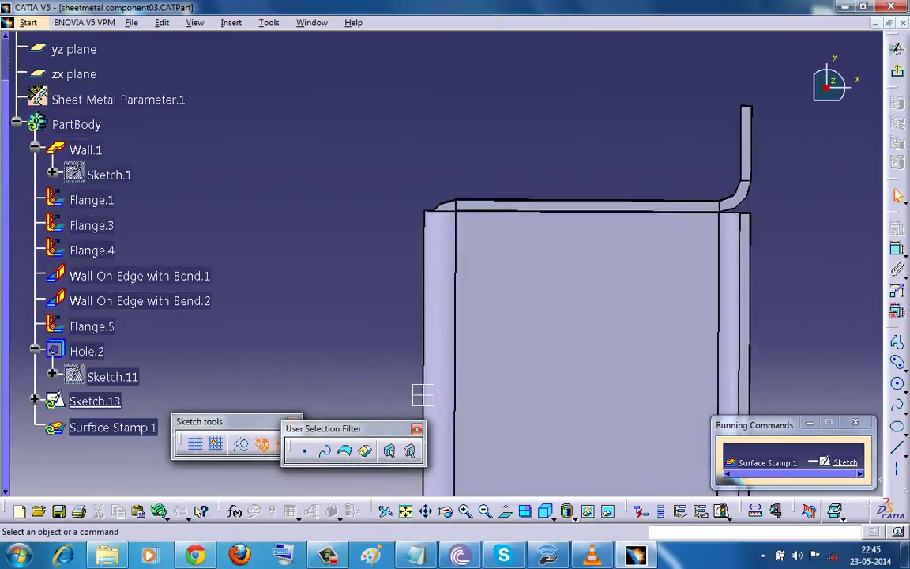
Step: Sketch a vertical elongated hole with a radius of about 5.55 mm on the face as the stamp profile, and preview the stamp
{"action": "middle_click_drag", "start_coordinate": [424, 395], "coordinate": [321, 271]}
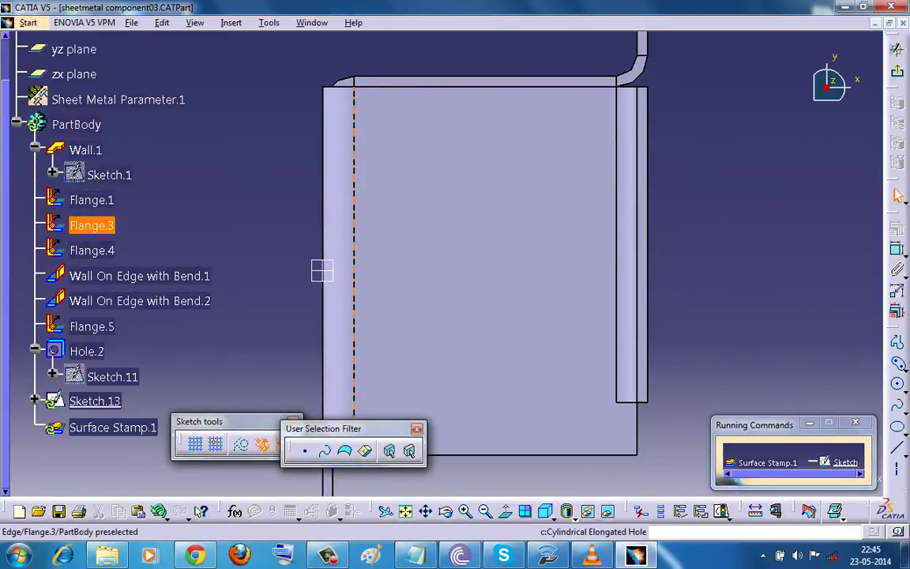
{"action": "left_click", "coordinate": [905, 371]}
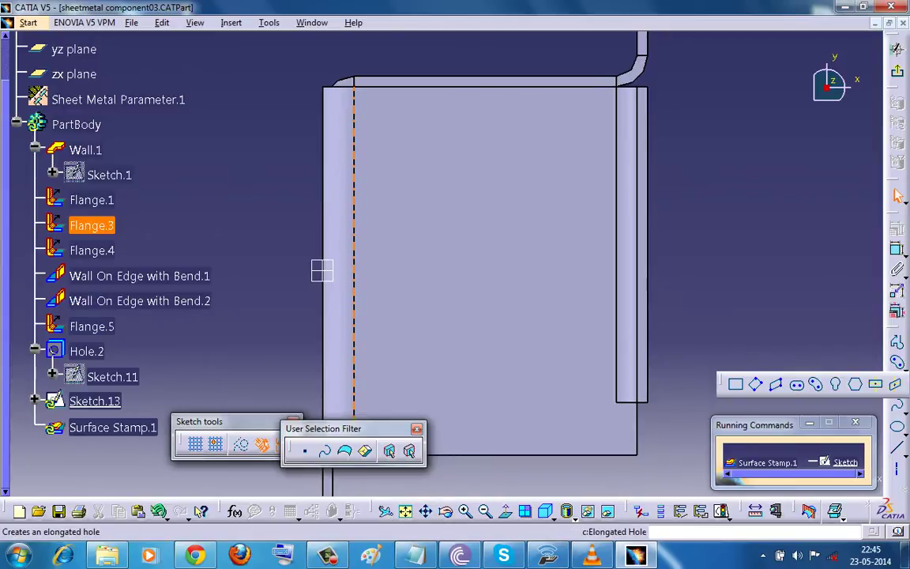
{"action": "left_click", "coordinate": [798, 383]}
{"action": "left_click", "coordinate": [473, 191]}
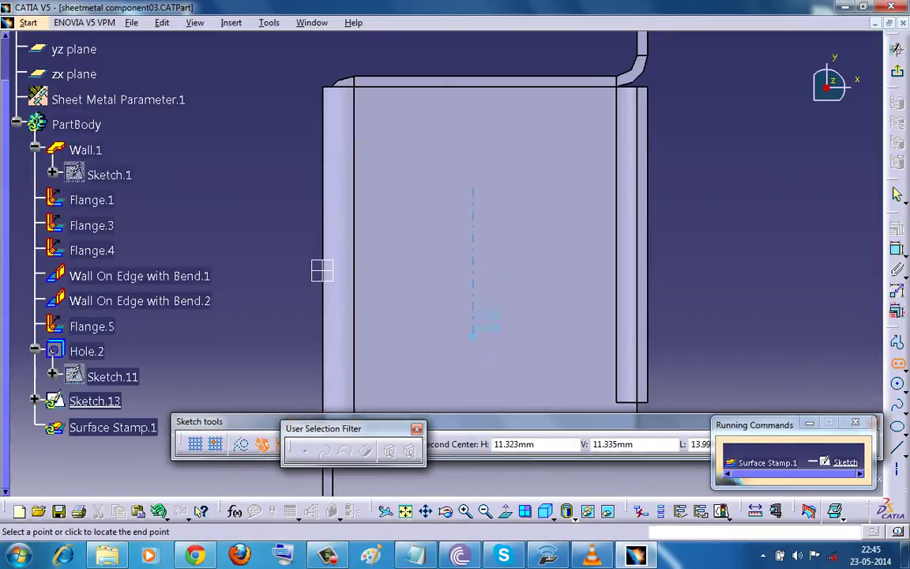
{"action": "left_click", "coordinate": [472, 338]}
{"action": "left_click", "coordinate": [531, 316]}
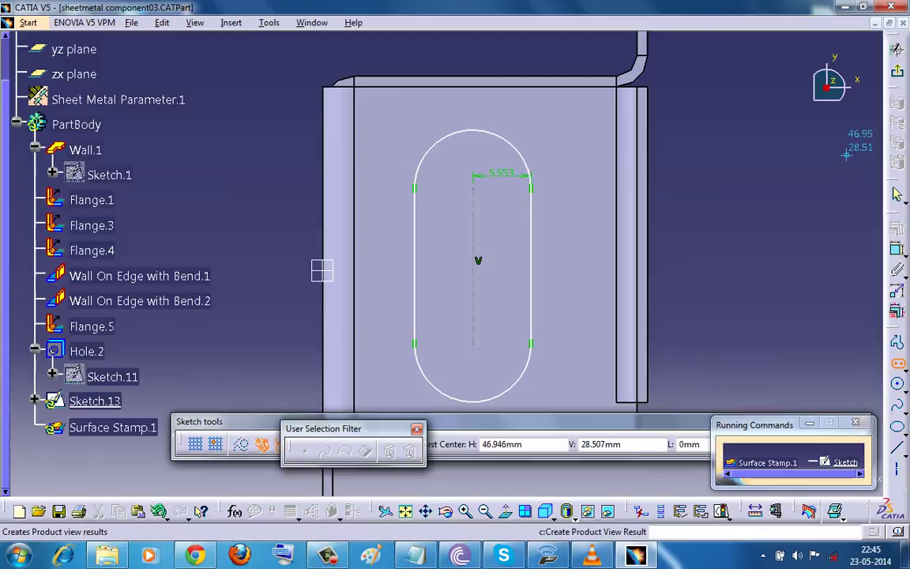
{"action": "left_click", "coordinate": [898, 49]}
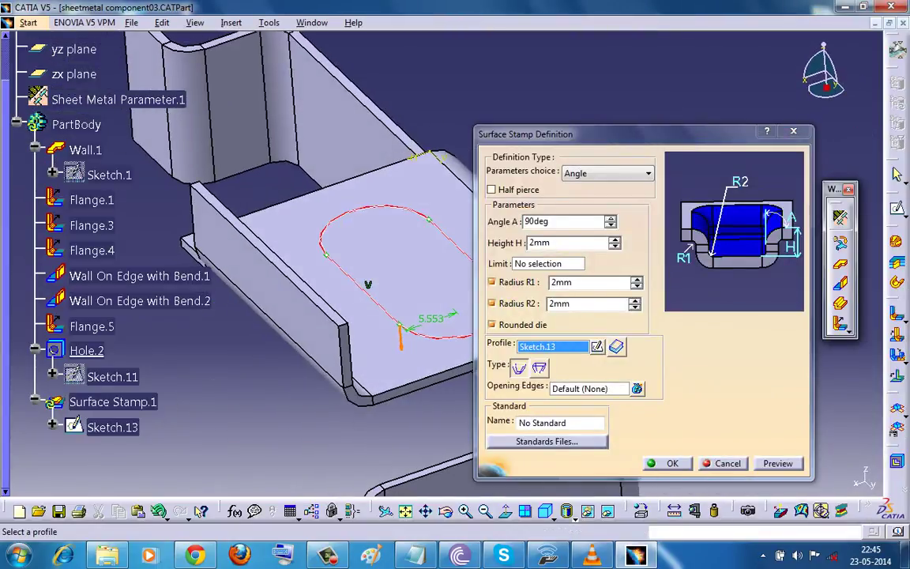
{"action": "left_click", "coordinate": [779, 464]}
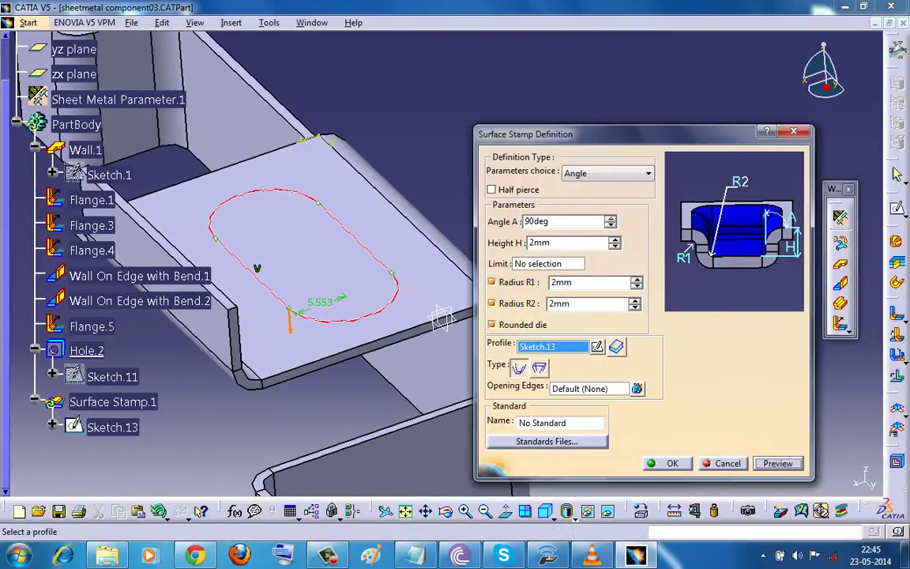
{"action": "middle_click_drag", "start_coordinate": [340, 229], "coordinate": [338, 206]}
{"action": "middle_click_drag", "start_coordinate": [316, 270], "coordinate": [291, 162]}
{"action": "middle_click_drag", "start_coordinate": [315, 262], "coordinate": [354, 294]}
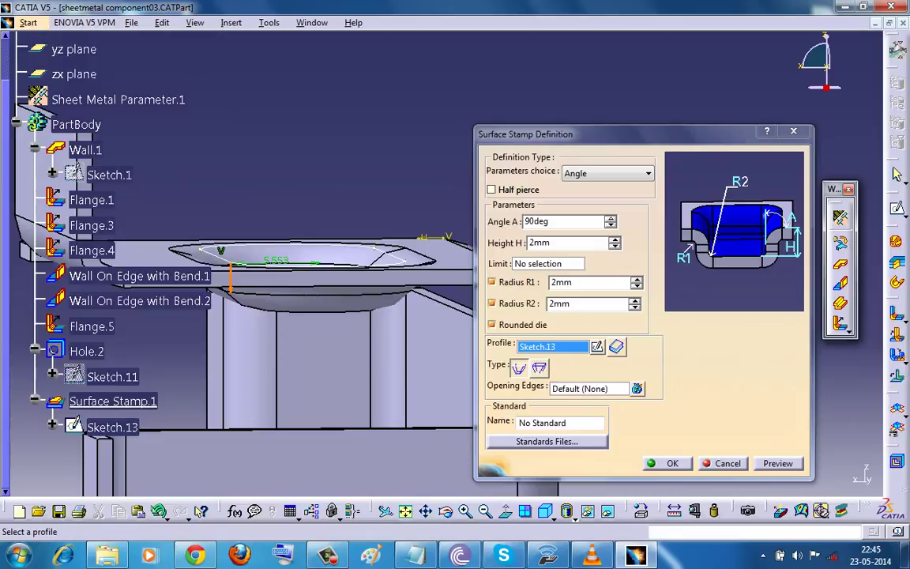
Step: Turn on the Half pierce option and preview the resulting stamp from the side and from above
{"action": "left_click", "coordinate": [492, 190]}
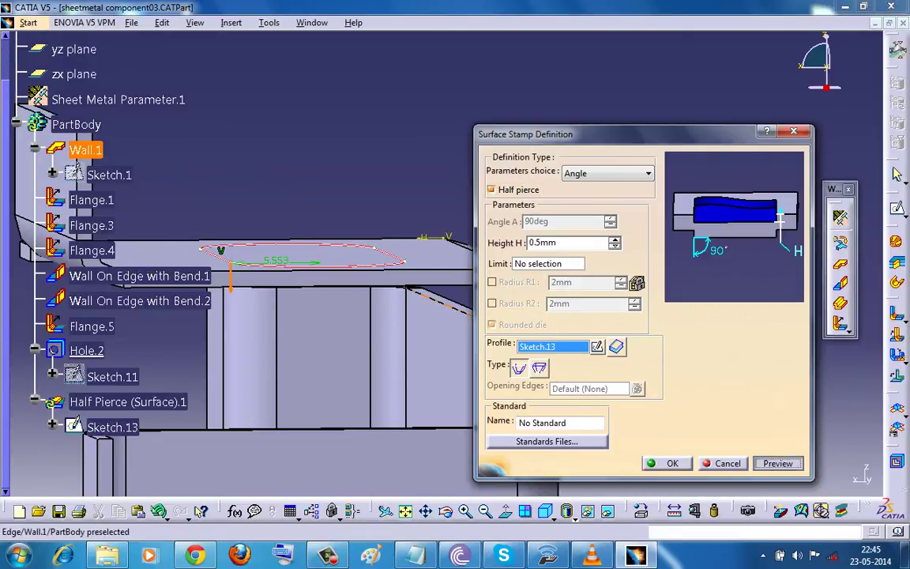
{"action": "left_click", "coordinate": [778, 463]}
{"action": "middle_click", "coordinate": [420, 270]}
{"action": "scroll", "coordinate": [420, 269], "scroll_direction": "down", "scroll_amount": 1}
{"action": "middle_click_drag", "start_coordinate": [420, 270], "coordinate": [419, 230]}
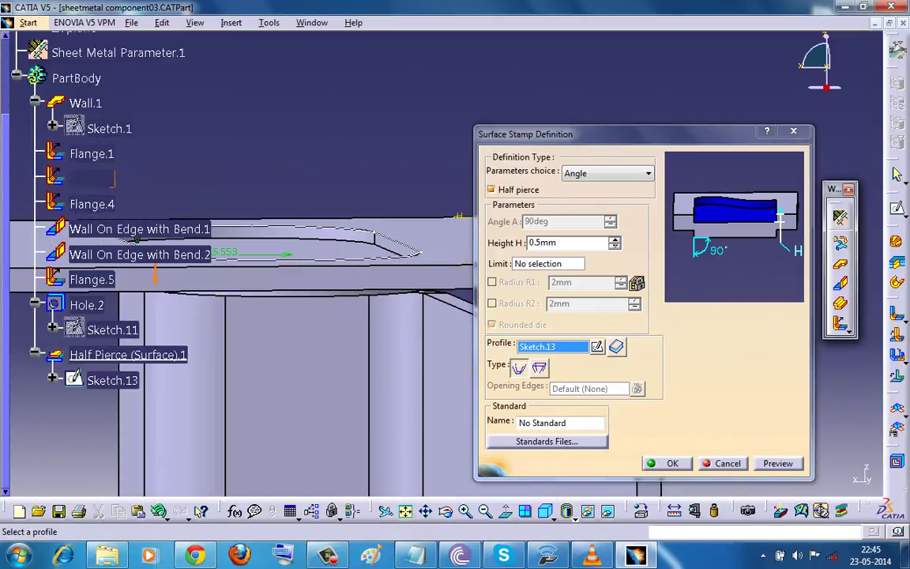
{"action": "middle_click", "coordinate": [386, 274]}
{"action": "middle_click_drag", "start_coordinate": [360, 244], "coordinate": [320, 277]}
{"action": "scroll", "coordinate": [320, 277], "scroll_direction": "up", "scroll_amount": 1}
{"action": "middle_click_drag", "start_coordinate": [297, 244], "coordinate": [238, 266]}
Step: Set the half pierce height to 1 mm and preview it, and try a height of 1.2 mm
{"action": "left_click_drag", "start_coordinate": [561, 244], "coordinate": [523, 243]}
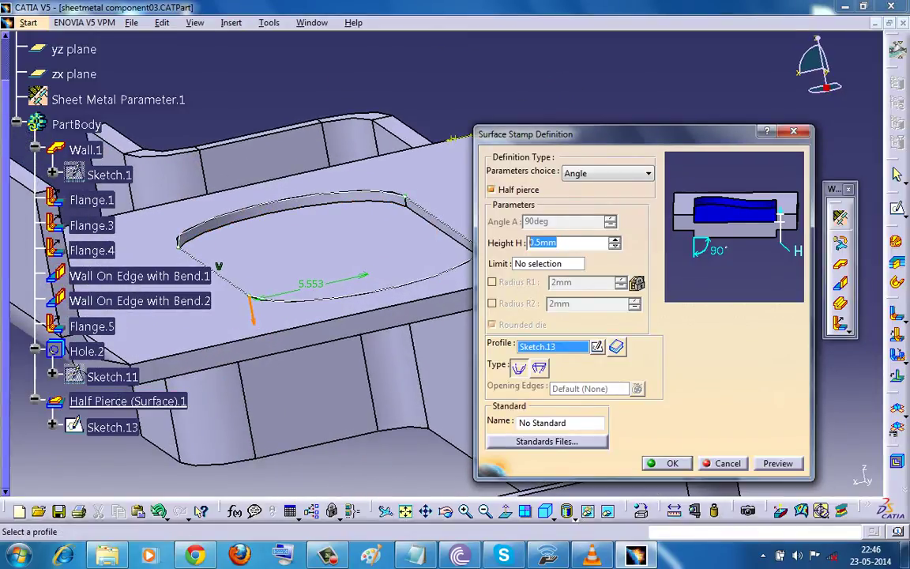
{"action": "type", "text": "1mm"}
{"action": "left_click", "coordinate": [778, 463]}
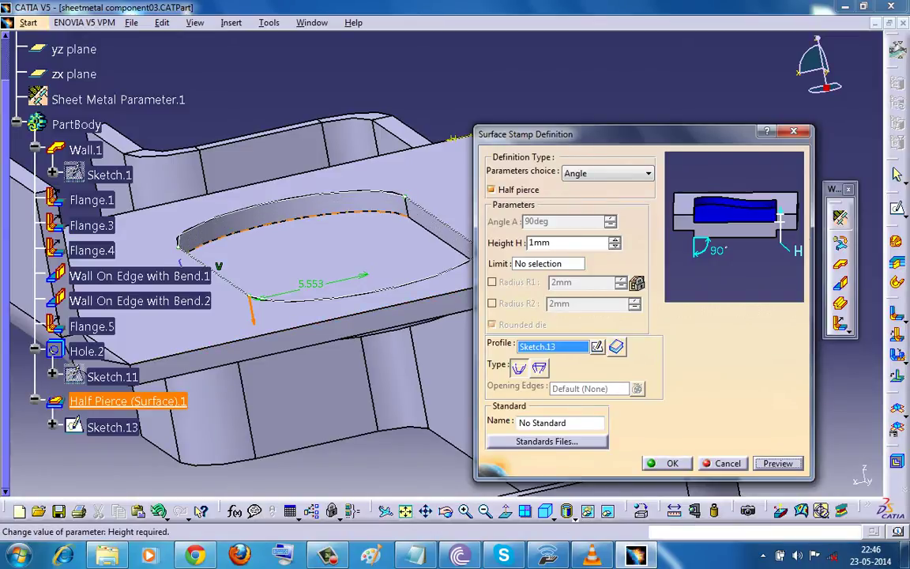
{"action": "type", "text": "1"}
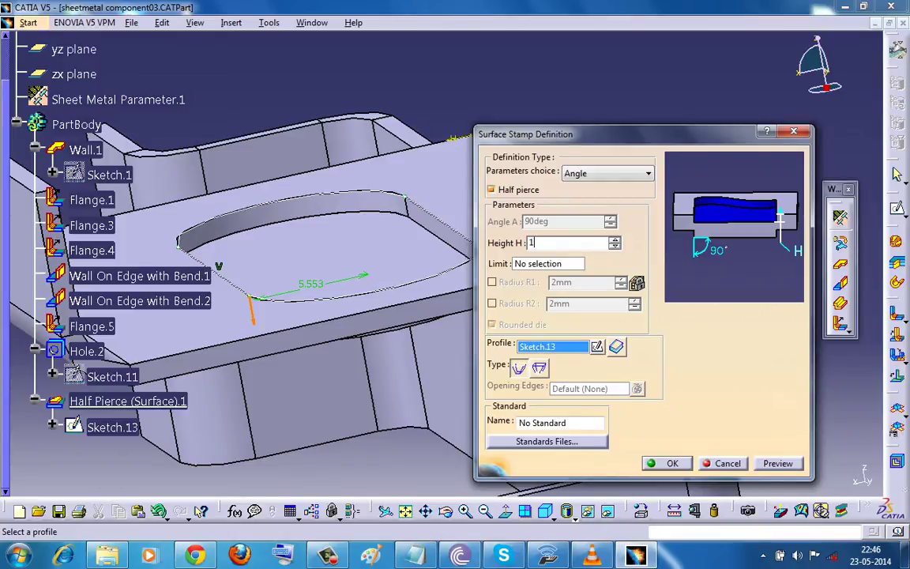
{"action": "type", "text": ".2mm"}
{"action": "key", "text": "Return"}
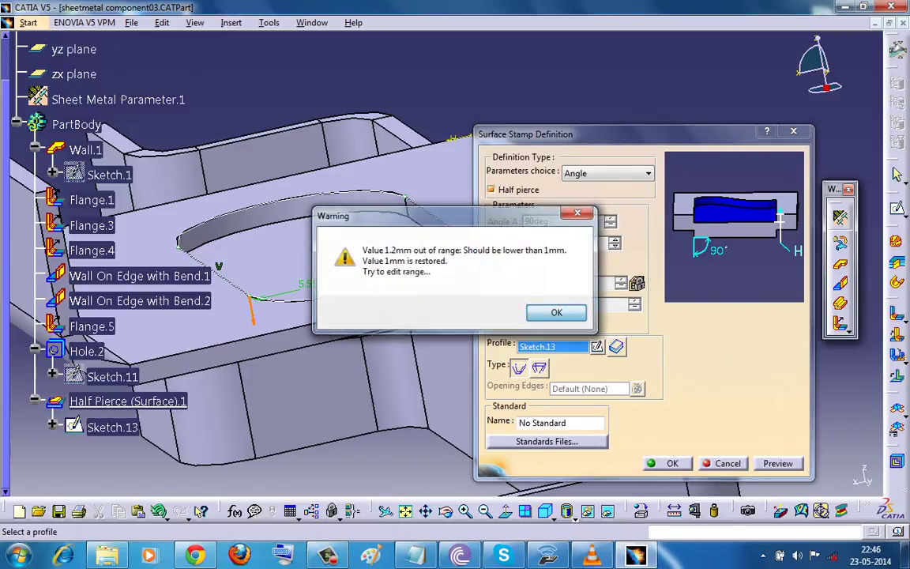
{"action": "key", "text": "Return"}
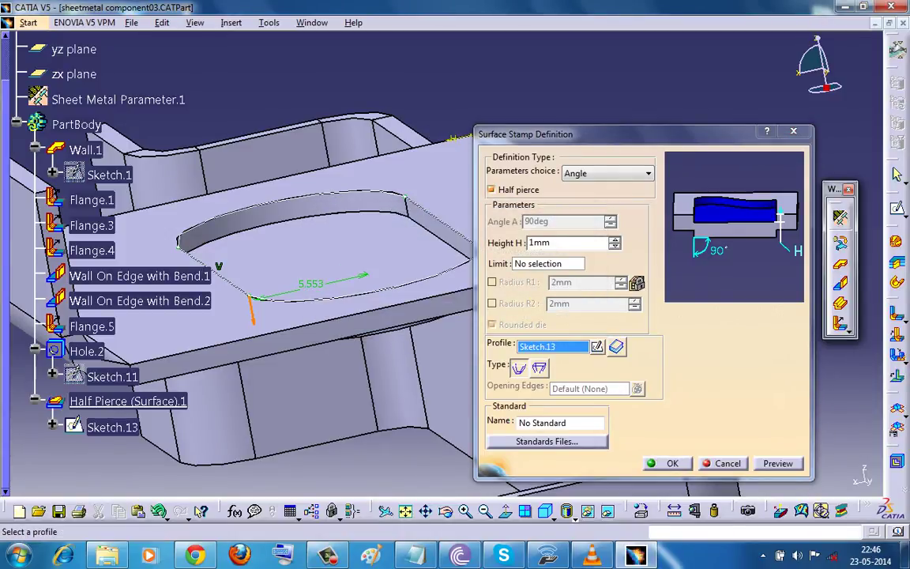
Step: Turn off Half pierce, set the surface stamp's height to 2 mm and preview it
{"action": "left_click", "coordinate": [493, 189]}
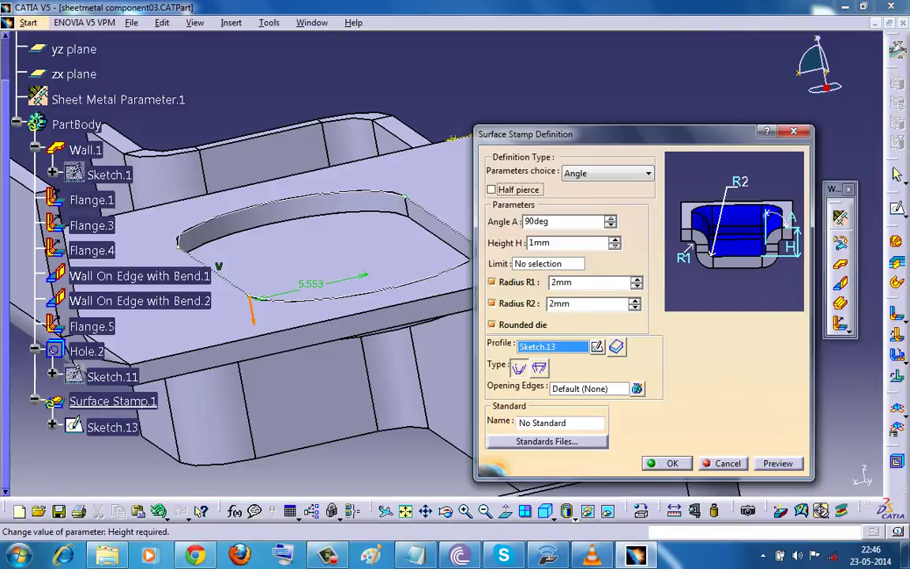
{"action": "left_click_drag", "start_coordinate": [560, 243], "coordinate": [444, 242]}
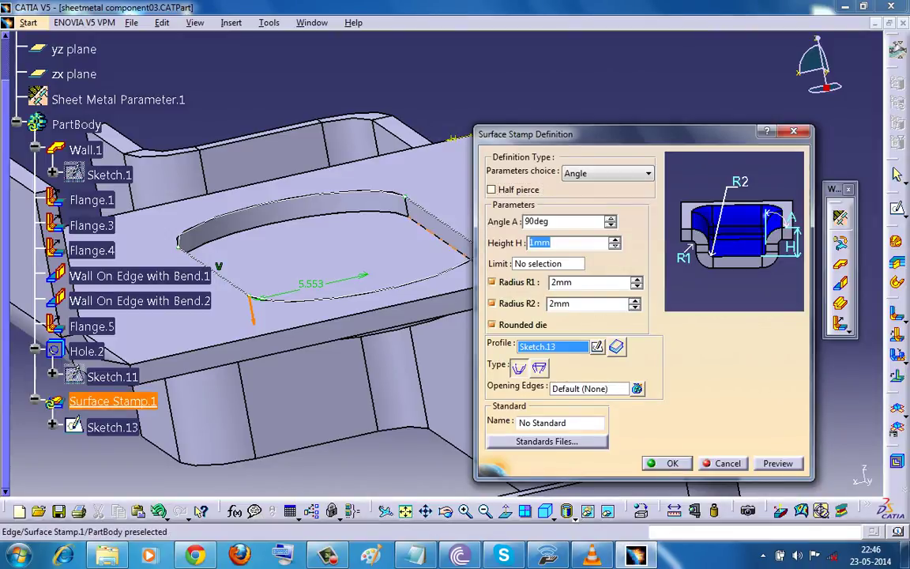
{"action": "type", "text": "2mm"}
{"action": "left_click", "coordinate": [778, 463]}
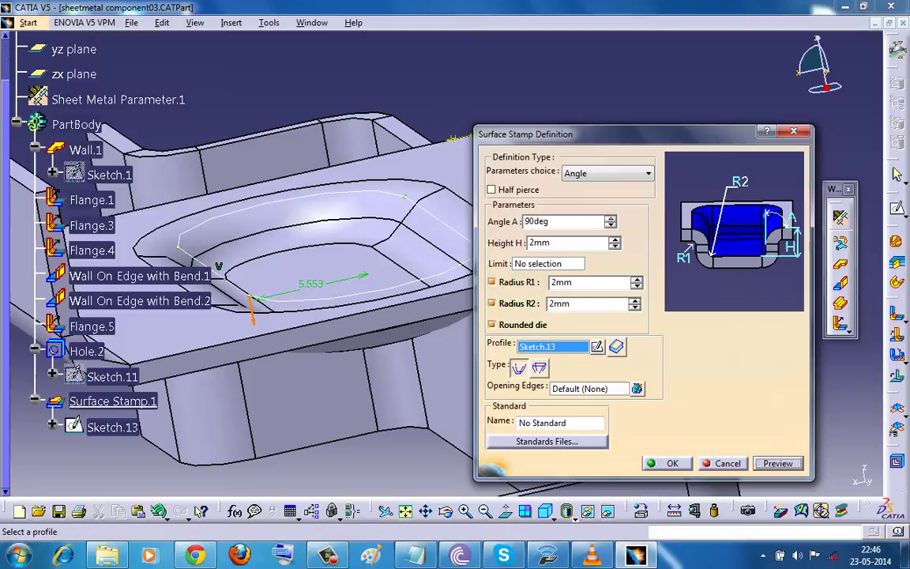
Step: Set the surface stamp's height to 2.3 mm and inspect the updated stamp from the side
{"action": "left_click_drag", "start_coordinate": [553, 243], "coordinate": [527, 243]}
{"action": "type", "text": "2"}
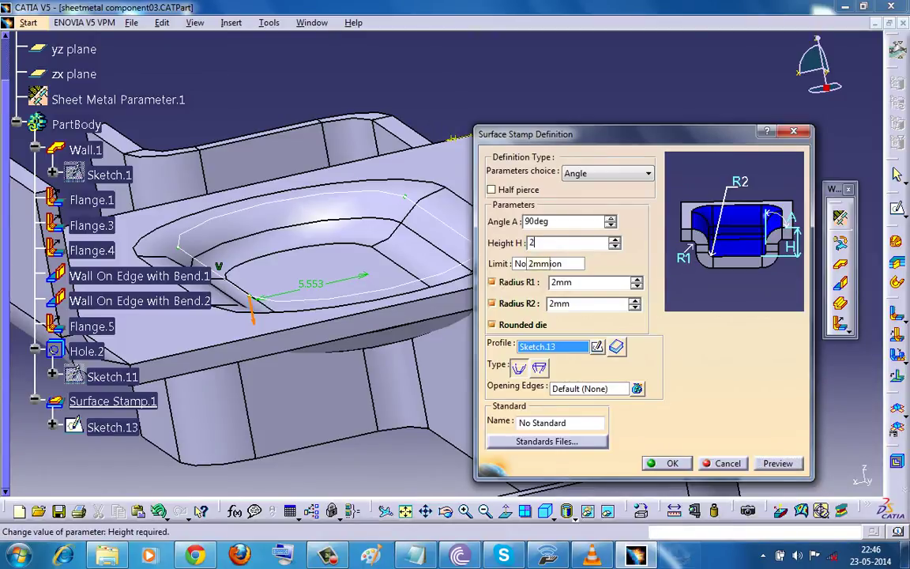
{"action": "type", "text": ".3"}
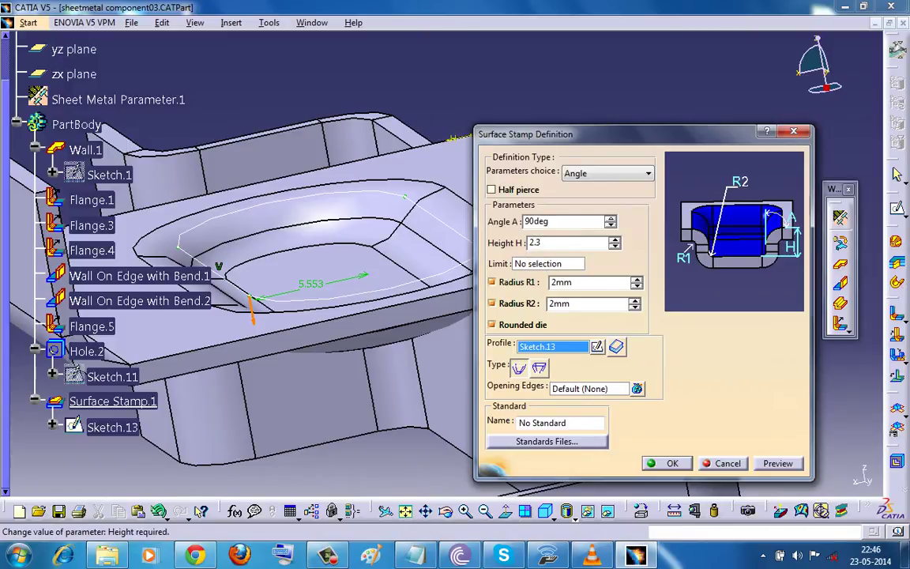
{"action": "key", "text": "Return"}
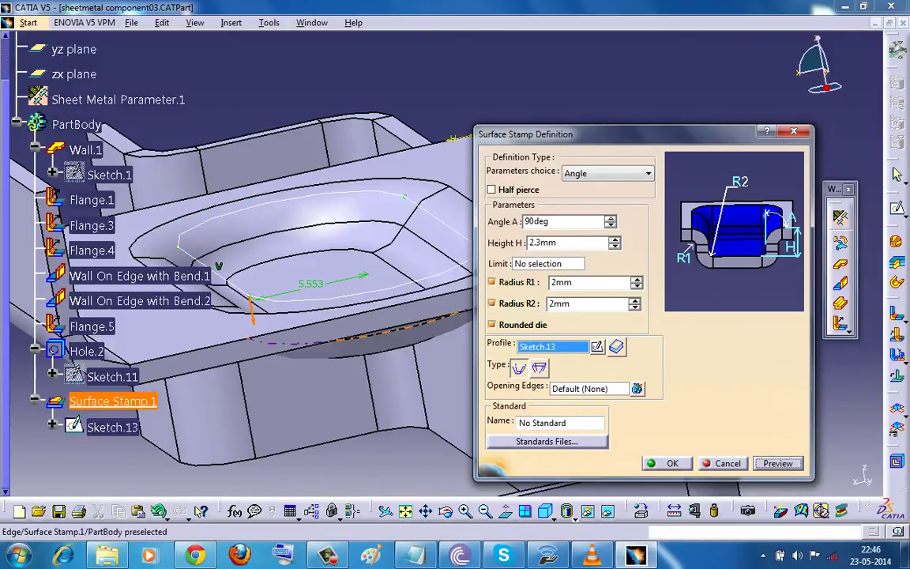
{"action": "middle_click_drag", "start_coordinate": [158, 447], "coordinate": [161, 446]}
{"action": "middle_click_drag", "start_coordinate": [317, 332], "coordinate": [365, 227]}
{"action": "middle_click_drag", "start_coordinate": [439, 261], "coordinate": [439, 260]}
{"action": "middle_click_drag", "start_coordinate": [308, 379], "coordinate": [317, 341]}
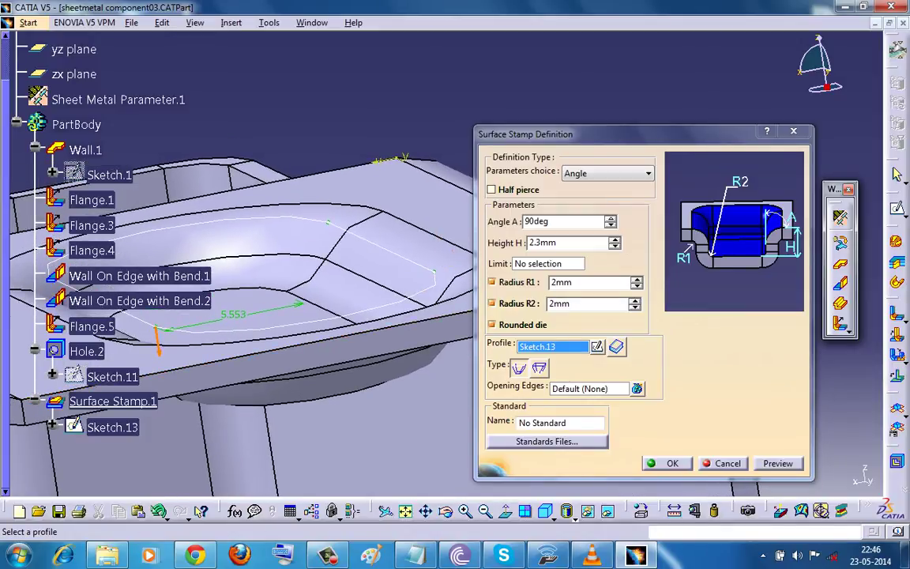
Step: Try to limit the surface stamp with a new plane offset 2.1 mm from the stamped face, and cancel the stamp
{"action": "left_click", "coordinate": [548, 263]}
{"action": "right_click", "coordinate": [545, 265]}
{"action": "left_click", "coordinate": [583, 272]}
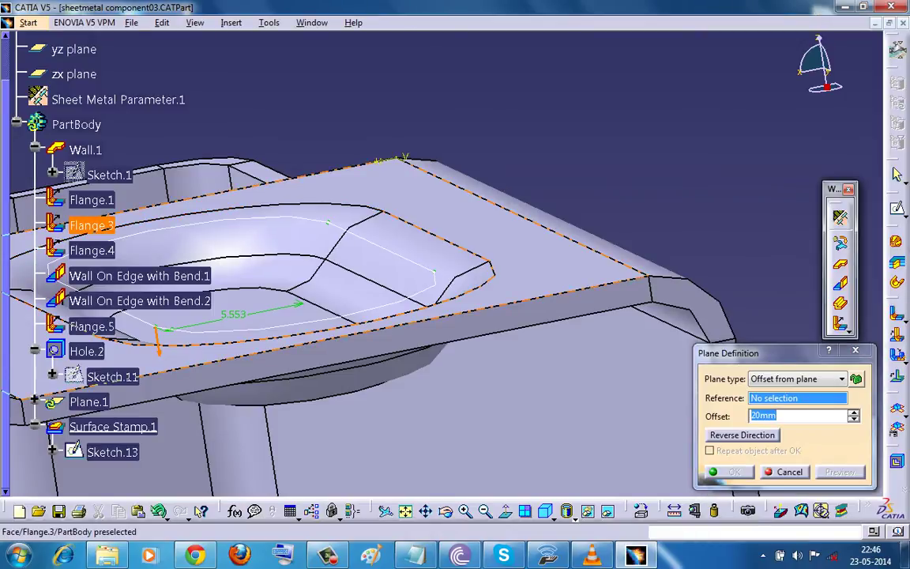
{"action": "left_click", "coordinate": [553, 265]}
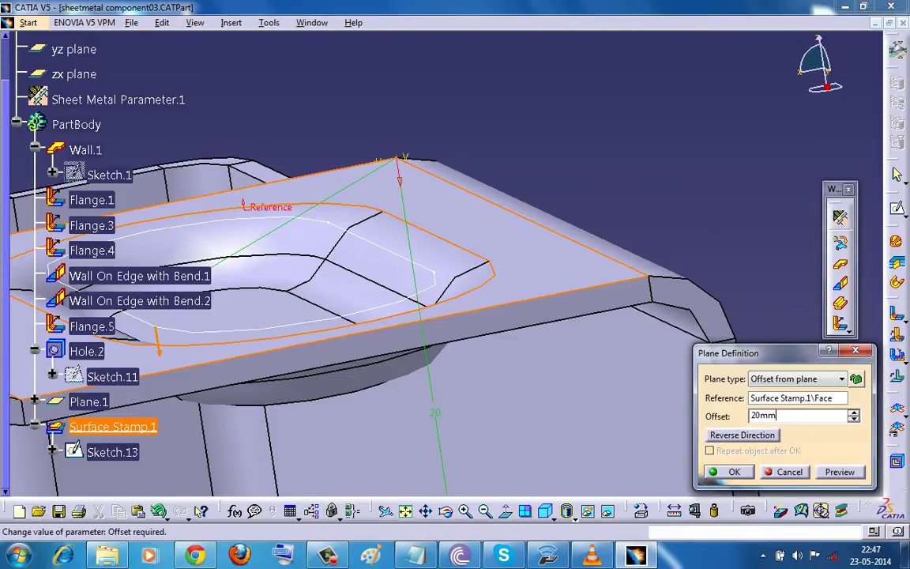
{"action": "type", "text": "2.1"}
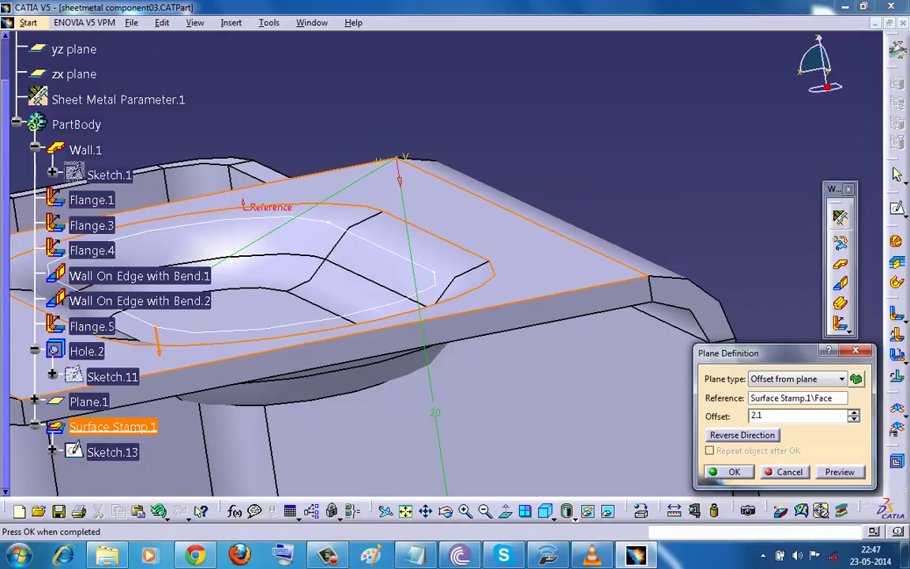
{"action": "left_click", "coordinate": [840, 472]}
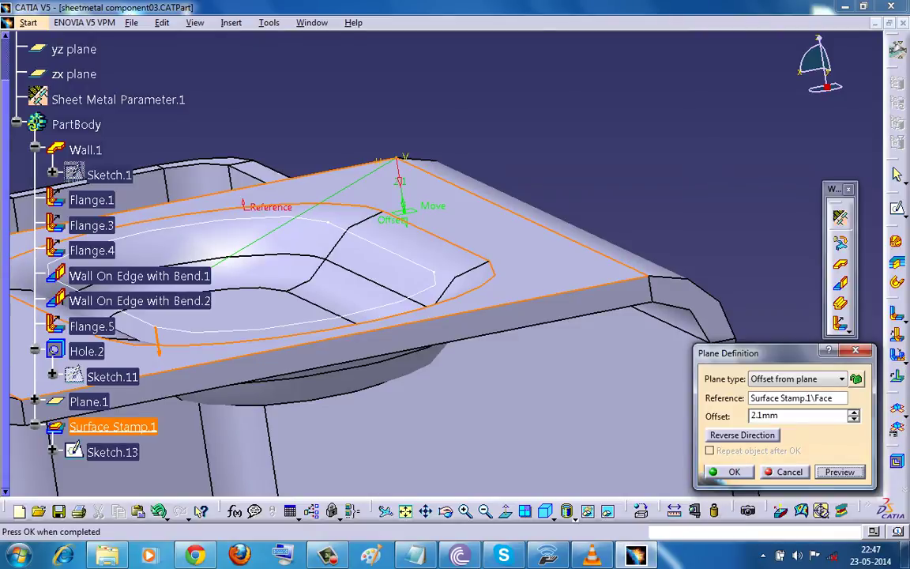
{"action": "left_click", "coordinate": [731, 471]}
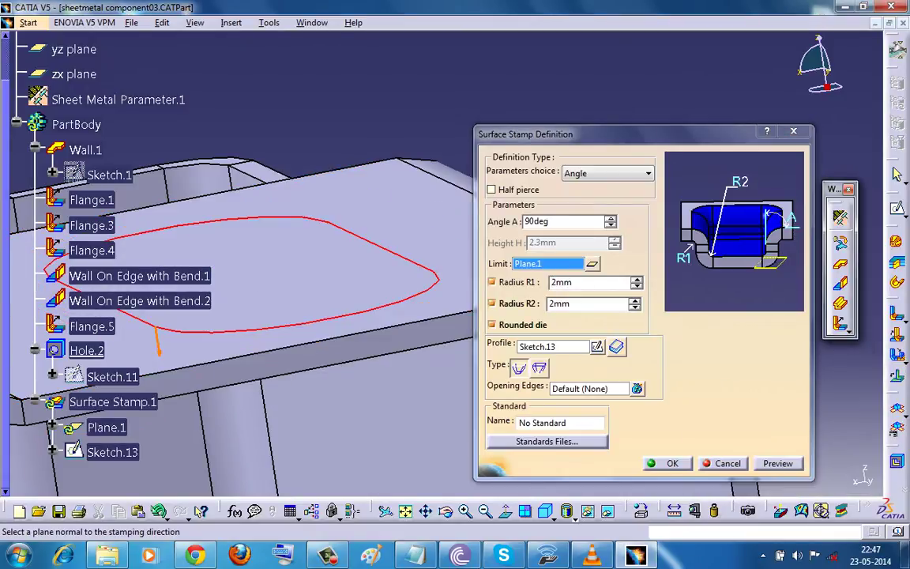
{"action": "left_click", "coordinate": [778, 464]}
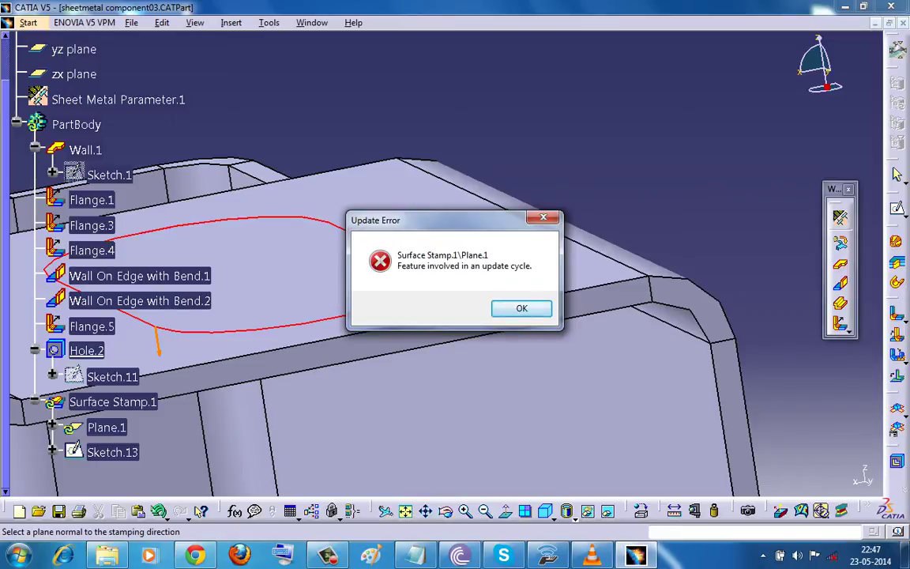
{"action": "key", "text": "Return"}
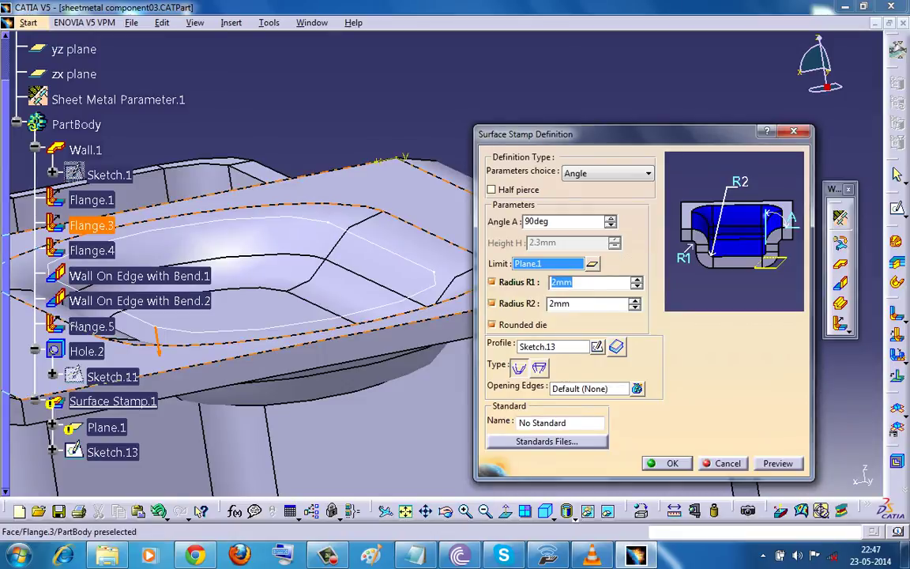
{"action": "left_click", "coordinate": [723, 464]}
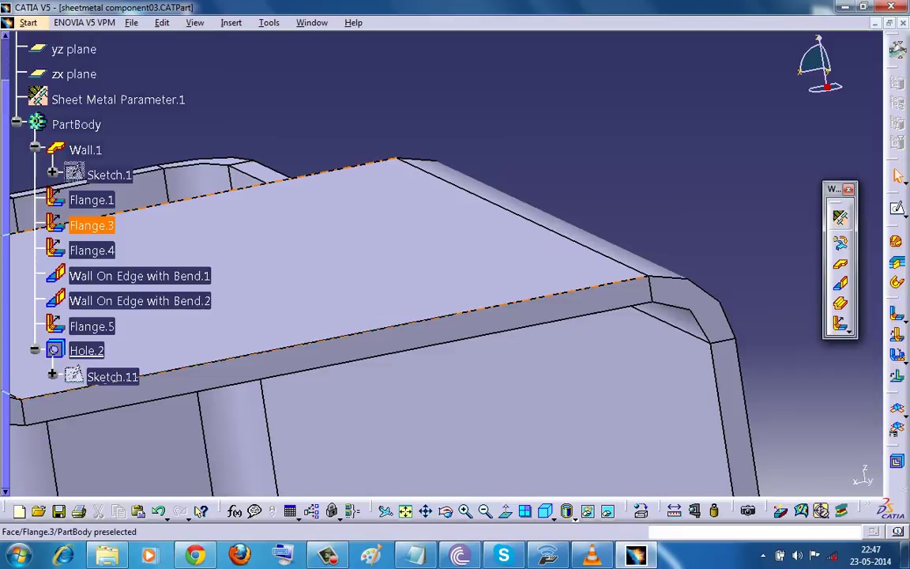
Step: Start a new surface stamp and sketch its profile on the flat top face as a vertical elongated hole with a radius of about 4.7 mm
{"action": "left_click", "coordinate": [231, 22]}
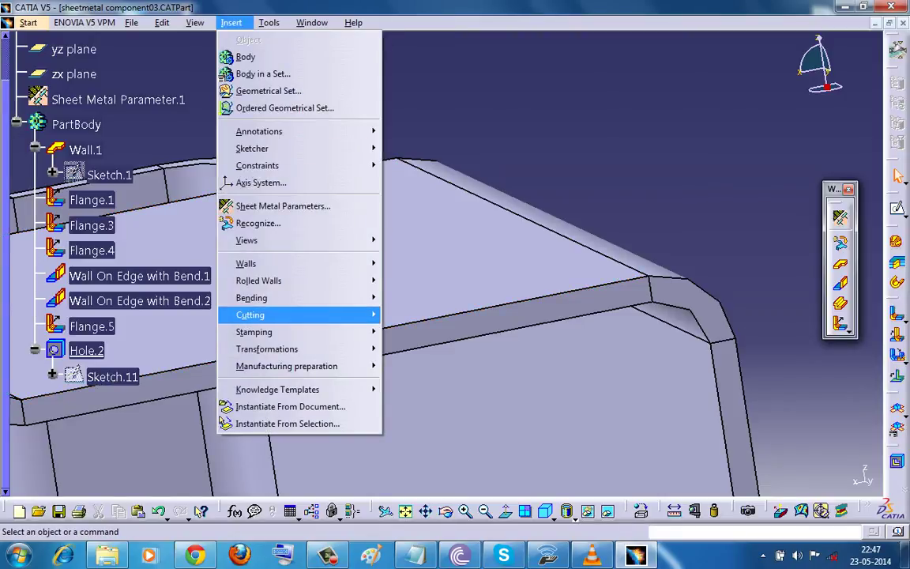
{"action": "mouse_move", "coordinate": [285, 332]}
{"action": "left_click", "coordinate": [427, 332]}
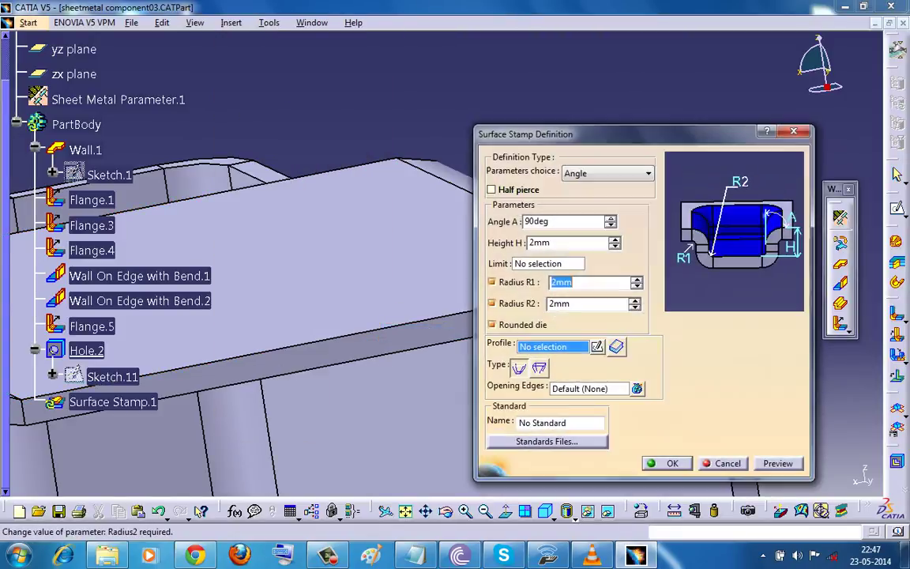
{"action": "left_click", "coordinate": [597, 346]}
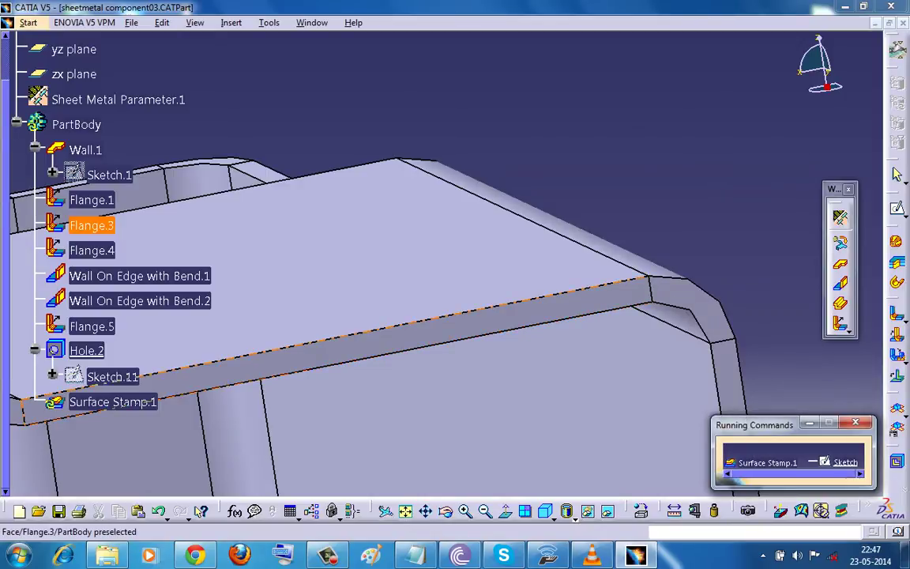
{"action": "left_click", "coordinate": [553, 253]}
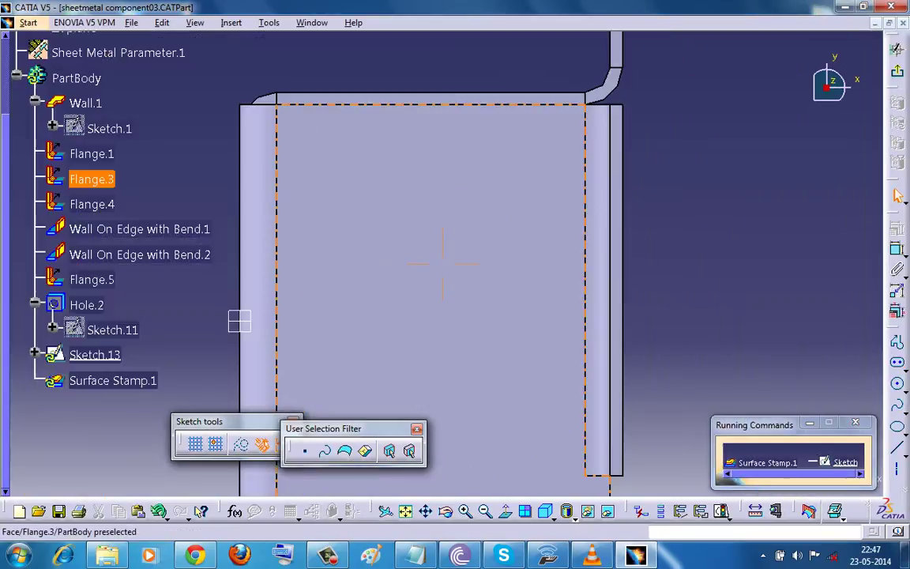
{"action": "left_click", "coordinate": [897, 363]}
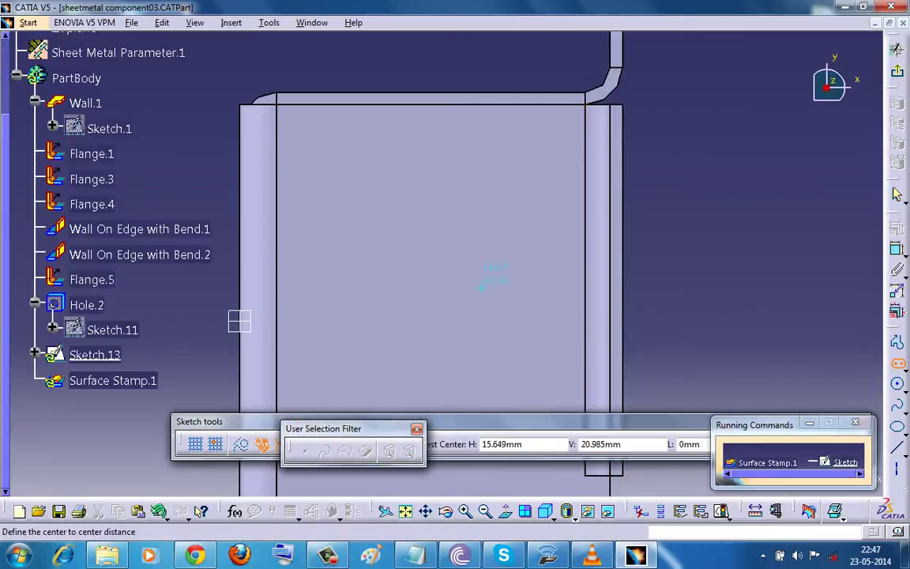
{"action": "left_click", "coordinate": [433, 202]}
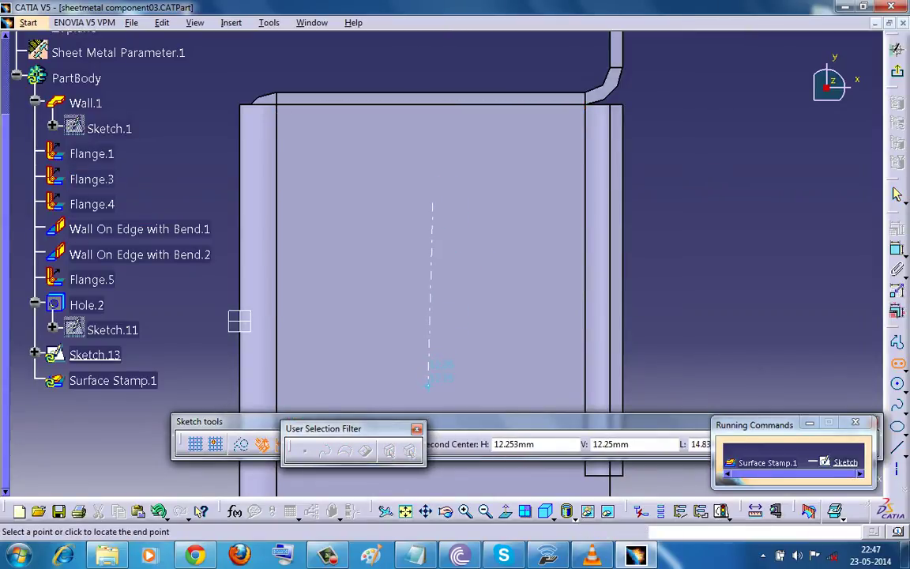
{"action": "left_click", "coordinate": [433, 387]}
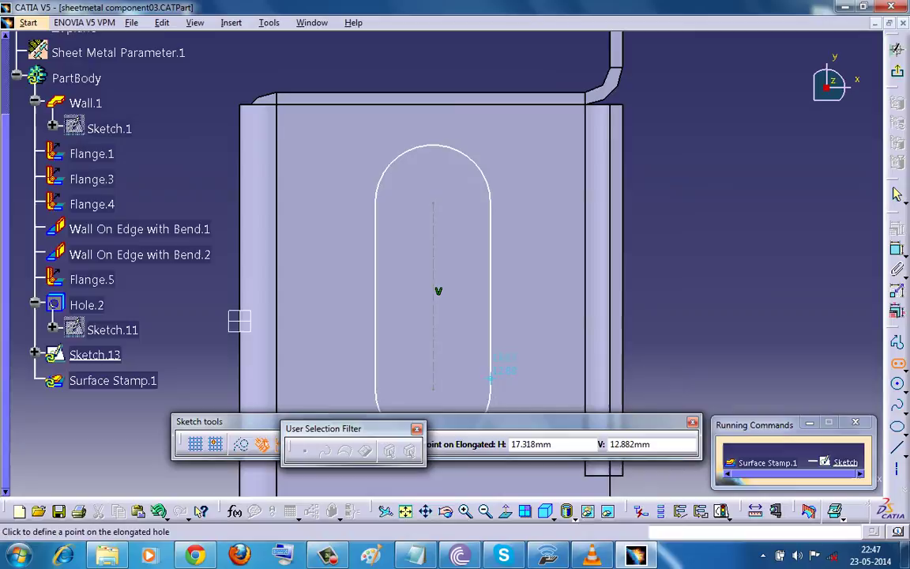
{"action": "left_click", "coordinate": [438, 291]}
{"action": "left_click", "coordinate": [897, 70]}
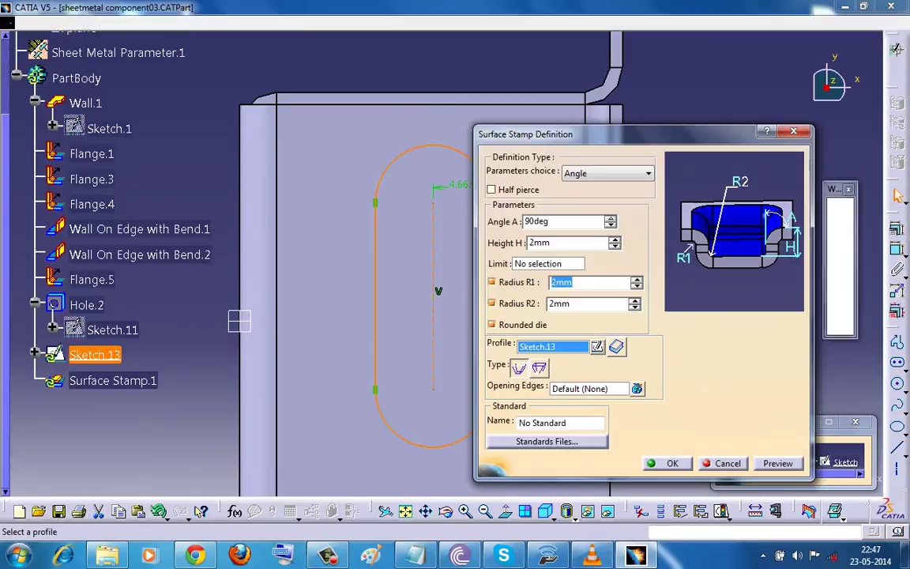
Step: Create a plane offset 1.5 mm from the top face as the stamp's limit, preview the stamp and inspect it
{"action": "mouse_move", "coordinate": [364, 247]}
{"action": "middle_mouse_down"}
{"action": "mouse_move", "coordinate": [268, 241]}
{"action": "mouse_move", "coordinate": [253, 237]}
{"action": "mouse_move", "coordinate": [245, 210]}
{"action": "mouse_move", "coordinate": [230, 218]}
{"action": "middle_mouse_up"}
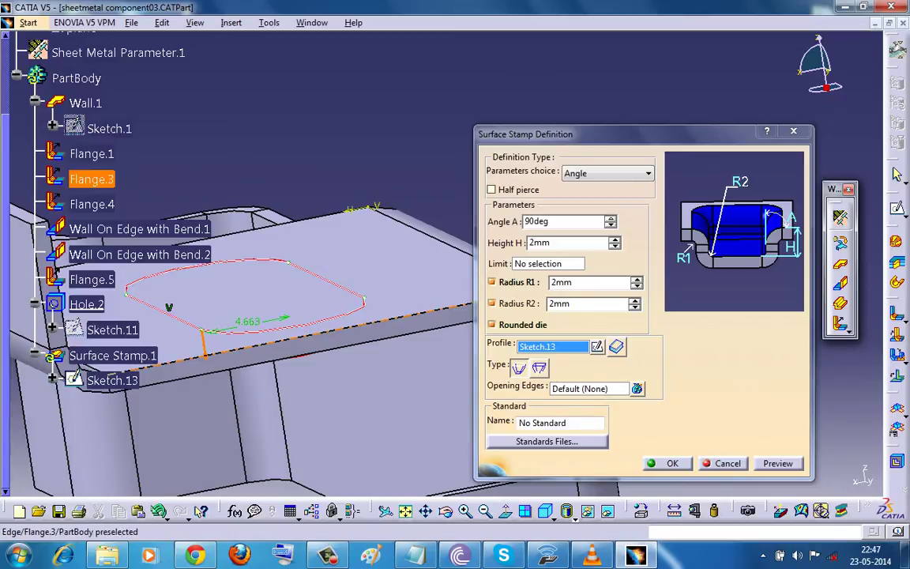
{"action": "right_click", "coordinate": [542, 266]}
{"action": "left_click", "coordinate": [592, 275]}
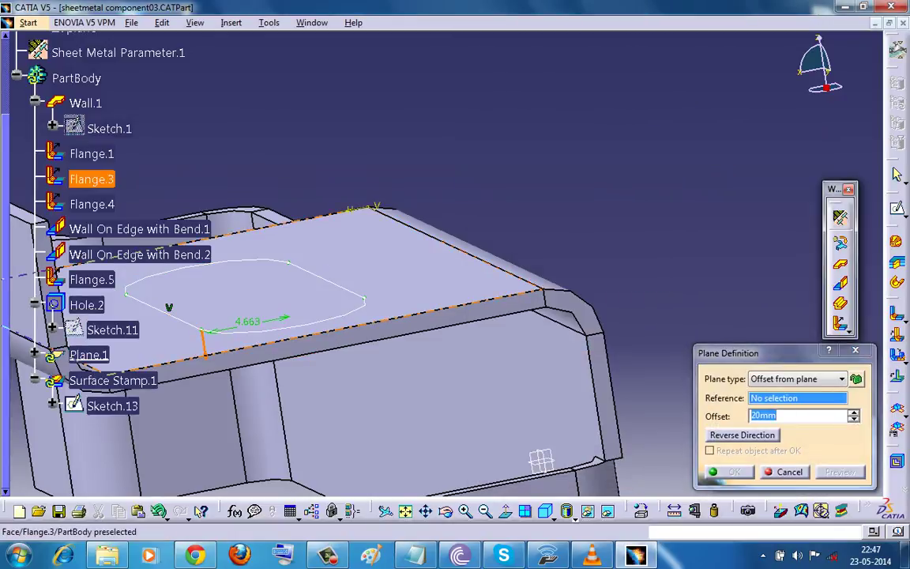
{"action": "left_click", "coordinate": [221, 299]}
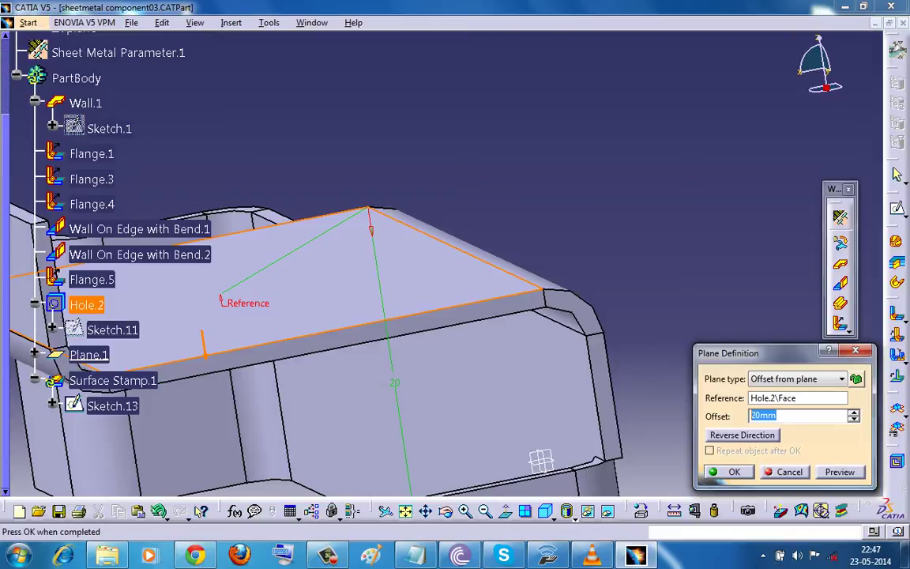
{"action": "type", "text": "1.5"}
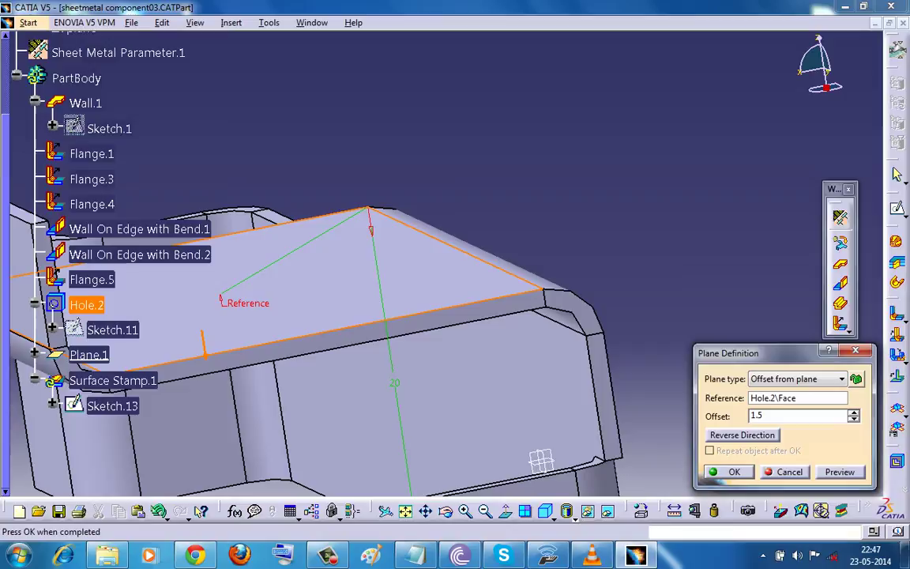
{"action": "left_click", "coordinate": [840, 472]}
{"action": "left_click", "coordinate": [729, 471]}
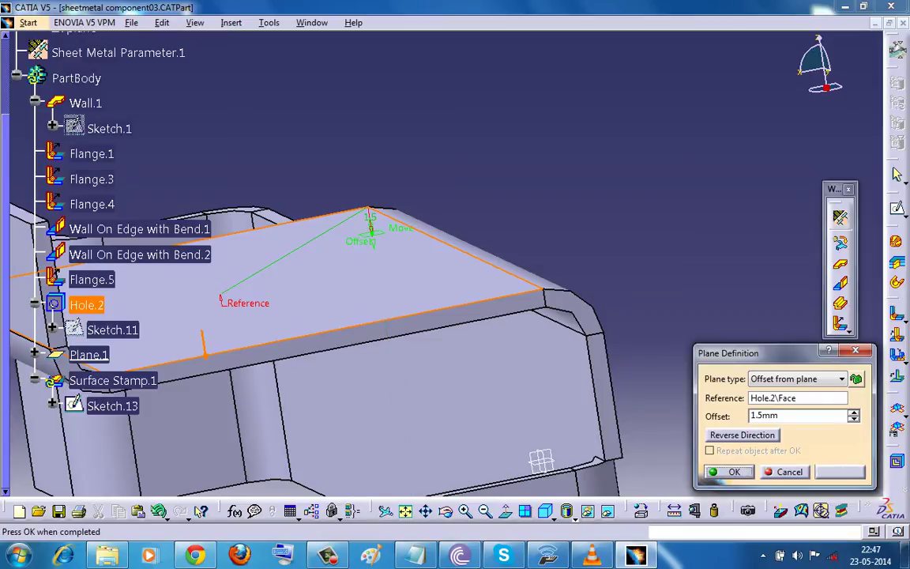
{"action": "left_click", "coordinate": [778, 464]}
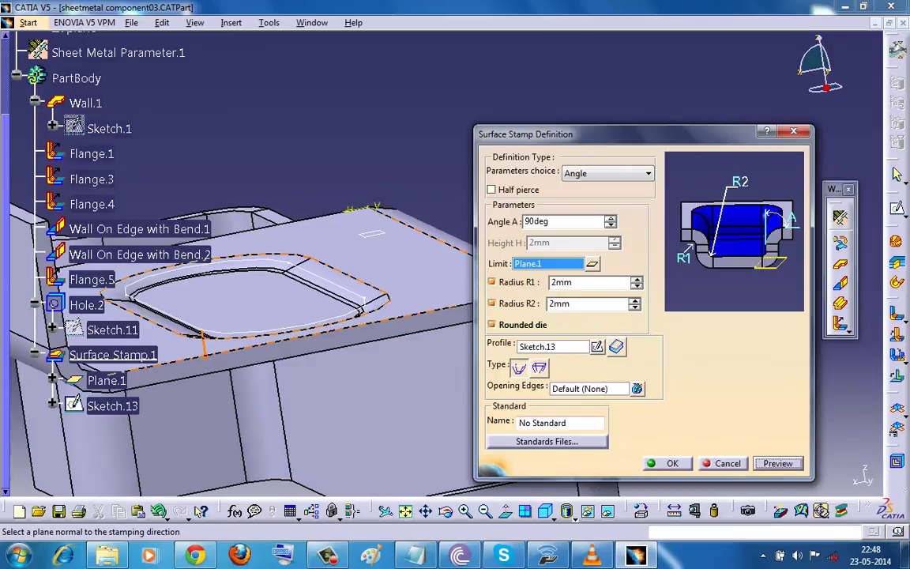
{"action": "middle_click_drag", "start_coordinate": [351, 261], "coordinate": [381, 306]}
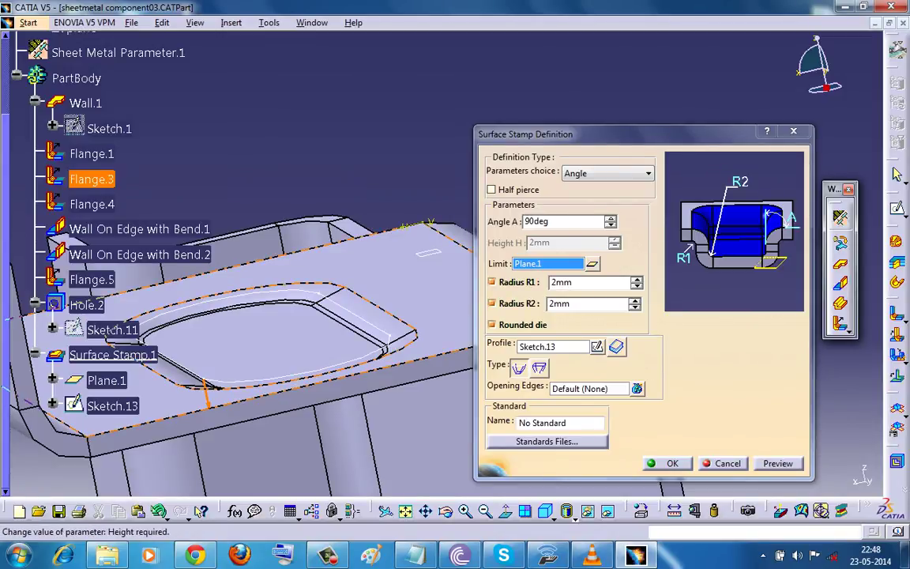
Step: Clear the stamp's limit plane and preview the height-driven stamp from below and above
{"action": "right_click", "coordinate": [577, 263]}
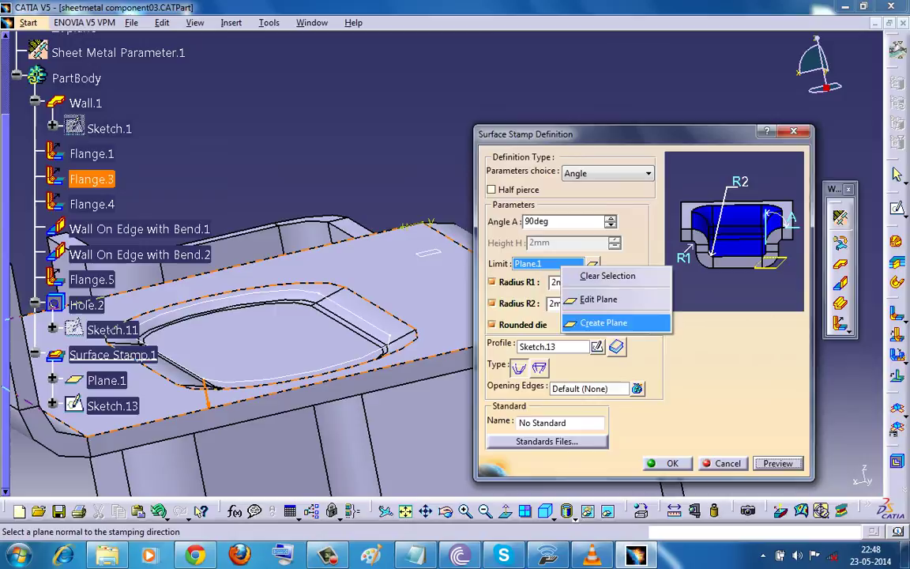
{"action": "left_click", "coordinate": [603, 279]}
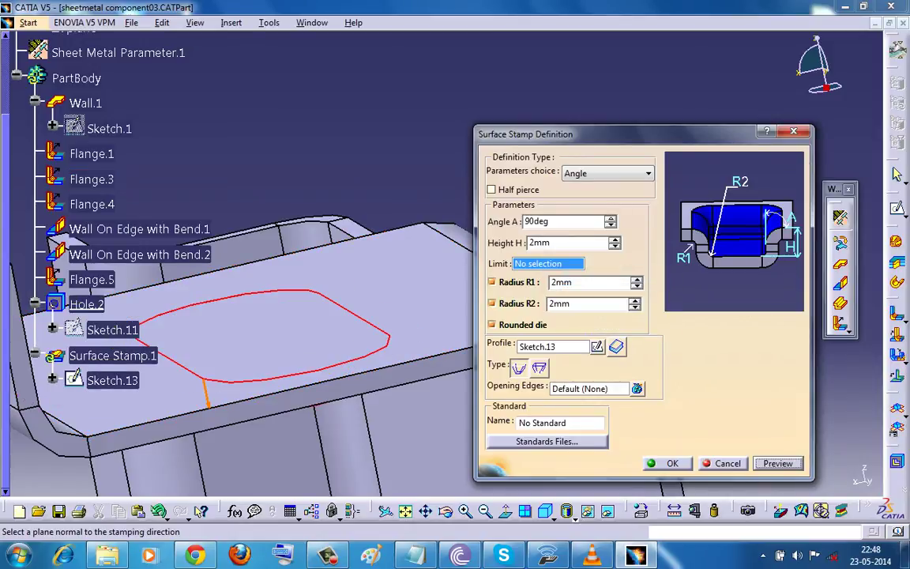
{"action": "middle_click_drag", "start_coordinate": [348, 405], "coordinate": [336, 316]}
{"action": "scroll", "coordinate": [336, 316], "scroll_direction": "up", "scroll_amount": 1}
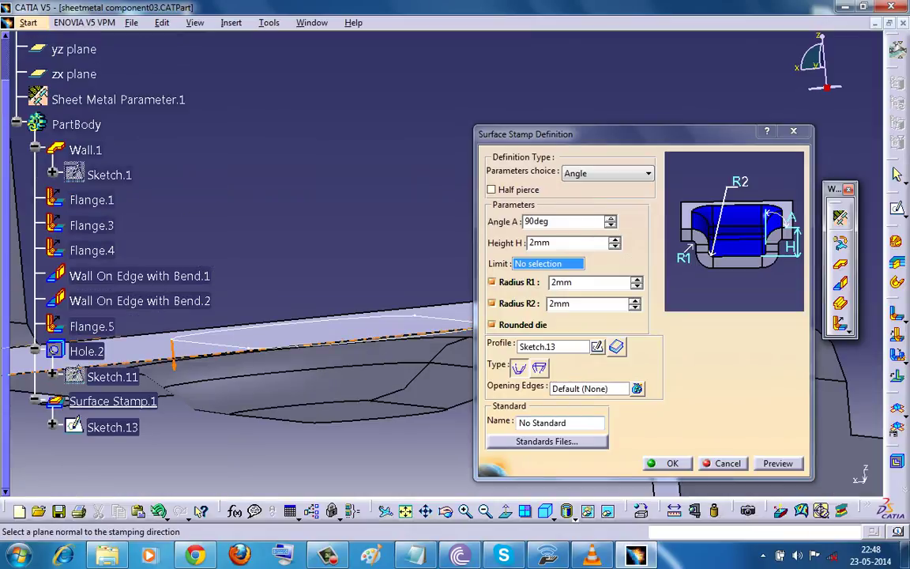
{"action": "middle_click_drag", "start_coordinate": [350, 276], "coordinate": [292, 323]}
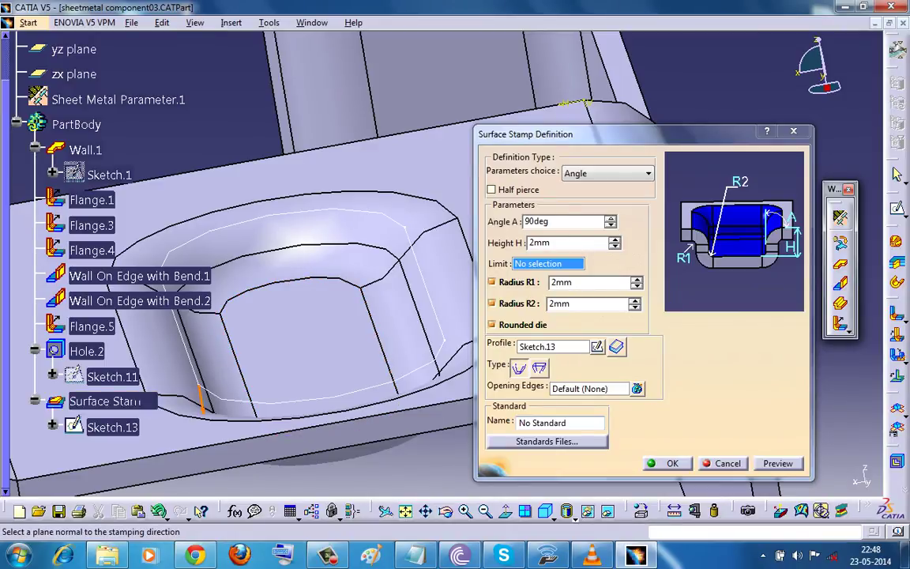
Step: Set the stamp's radius R1 to 3 mm, preview it and inspect the rounded edge from above and from the side
{"action": "double_click", "coordinate": [565, 282]}
{"action": "type", "text": "3mm"}
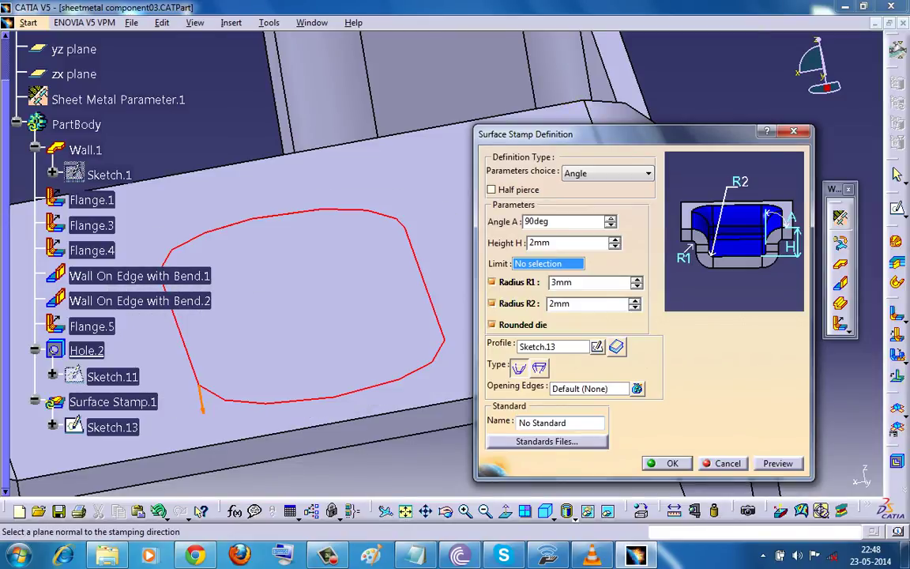
{"action": "left_click", "coordinate": [779, 464]}
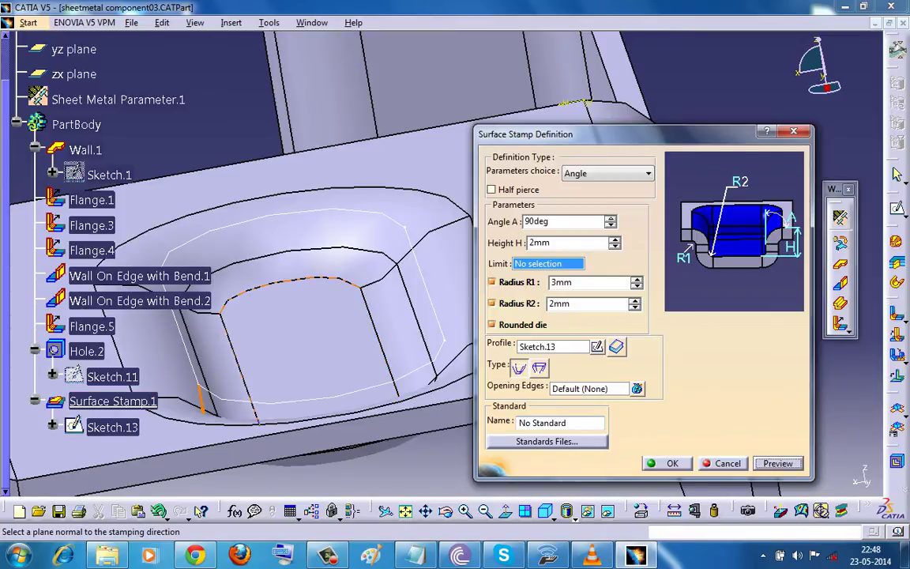
{"action": "middle_click_drag", "start_coordinate": [366, 264], "coordinate": [316, 331]}
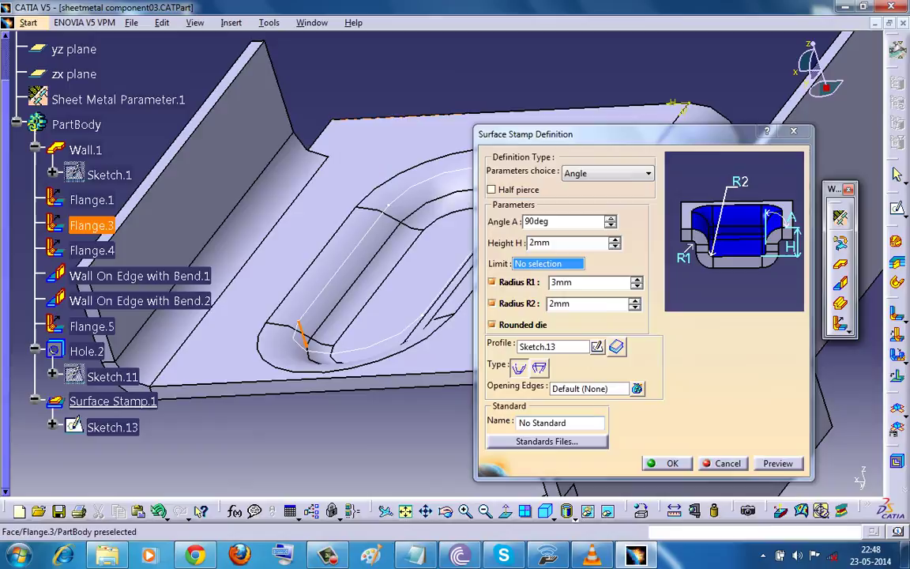
{"action": "scroll", "coordinate": [360, 316], "scroll_direction": "down", "scroll_amount": 1}
{"action": "middle_click_drag", "start_coordinate": [360, 316], "coordinate": [386, 238]}
{"action": "middle_click_drag", "start_coordinate": [383, 293], "coordinate": [376, 260]}
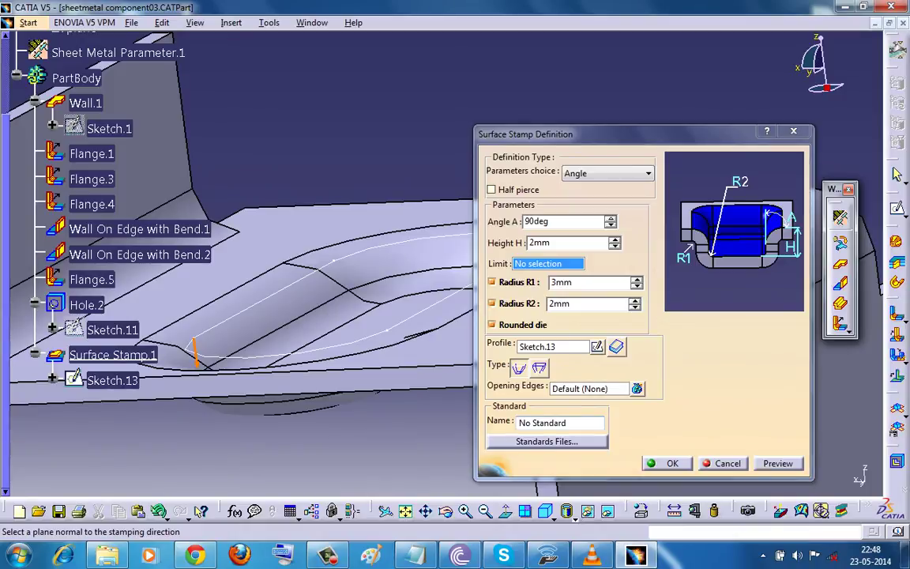